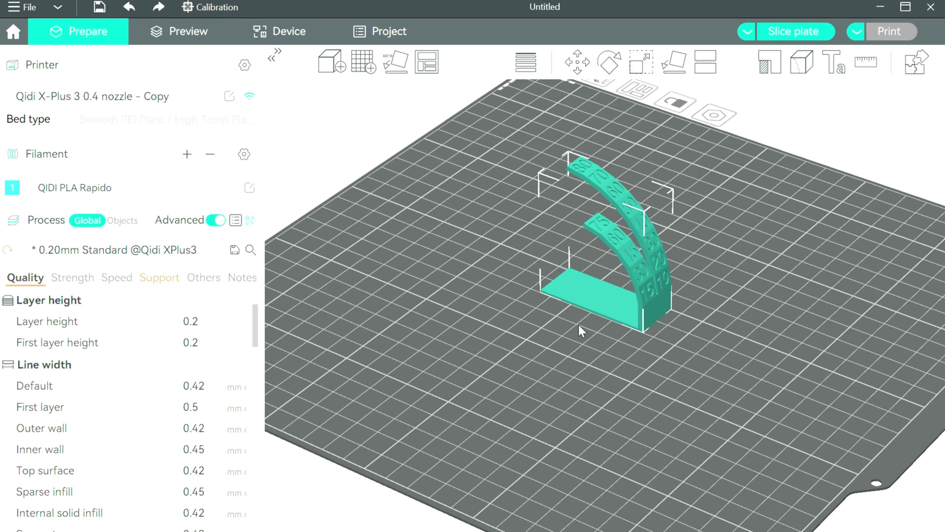
# - Tick Enable support in the Support settings, keeping the Normal(auto) support type
pyautogui.scroll(-1, 579, 324)
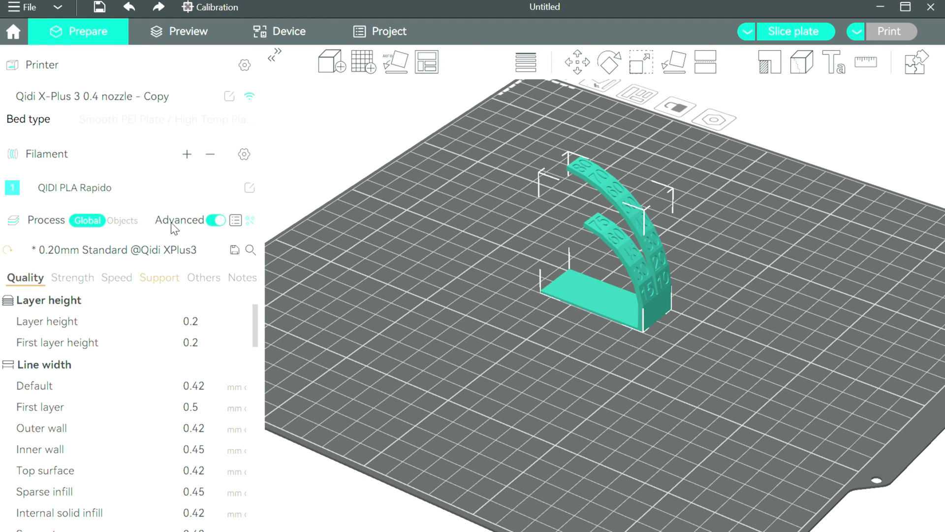
pyautogui.click(214, 220)
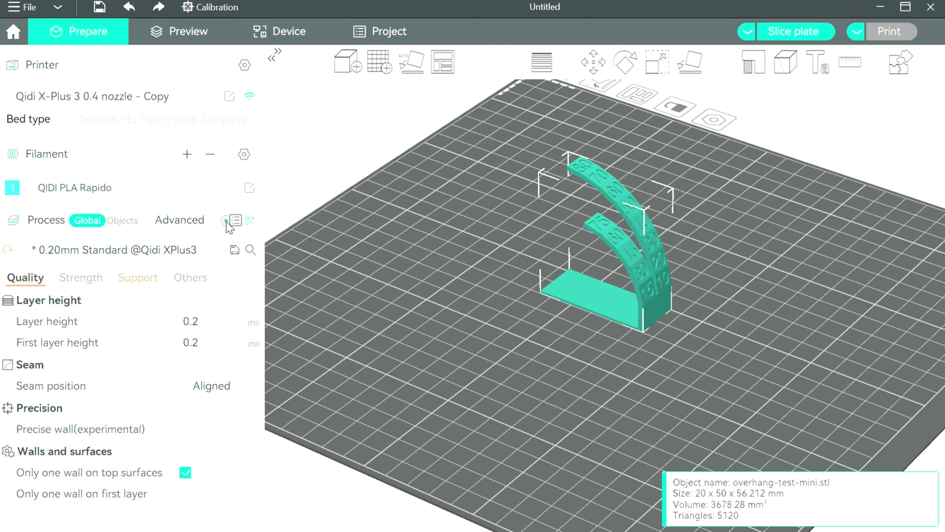
pyautogui.click(225, 221)
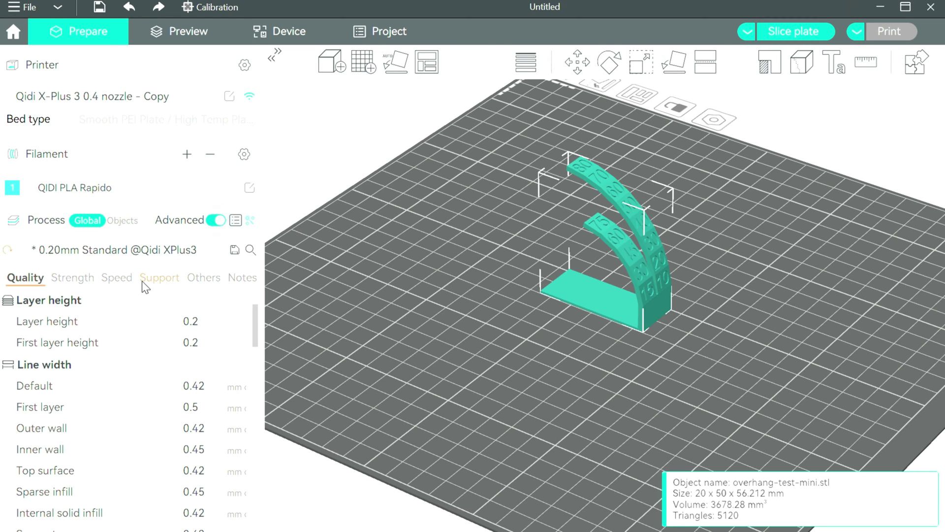
pyautogui.click(154, 277)
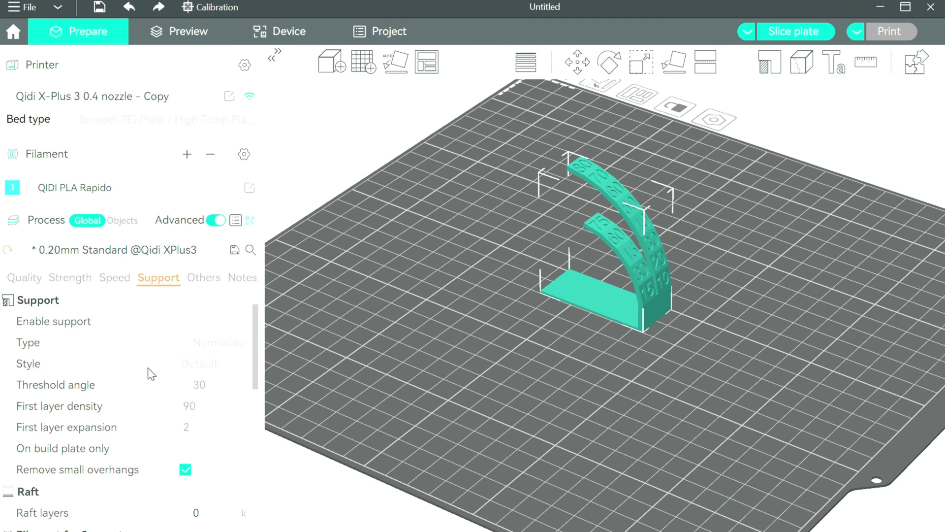
pyautogui.click(185, 321)
pyautogui.click(208, 343)
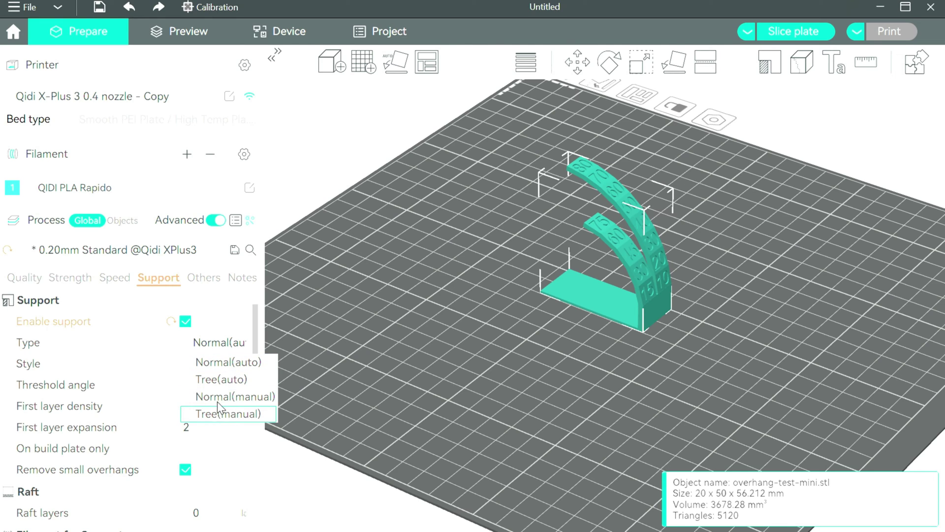
pyautogui.click(221, 363)
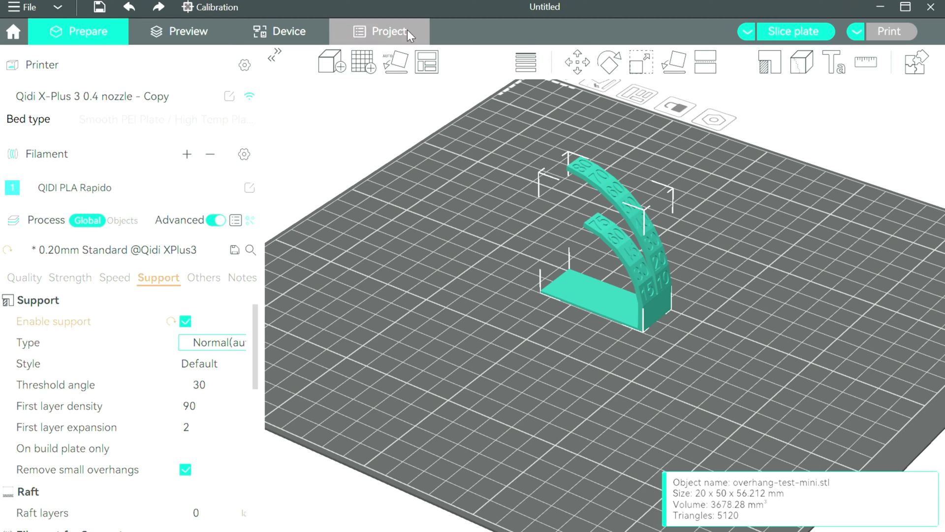
# - Slice the plate and inspect the dense normal supports under the curved overhangs, layer by layer
pyautogui.click(794, 31)
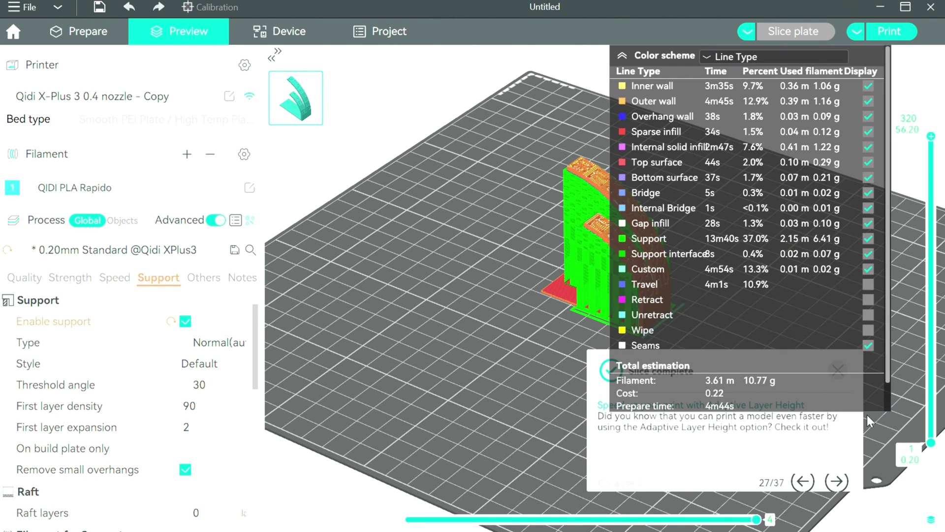
pyautogui.click(621, 56)
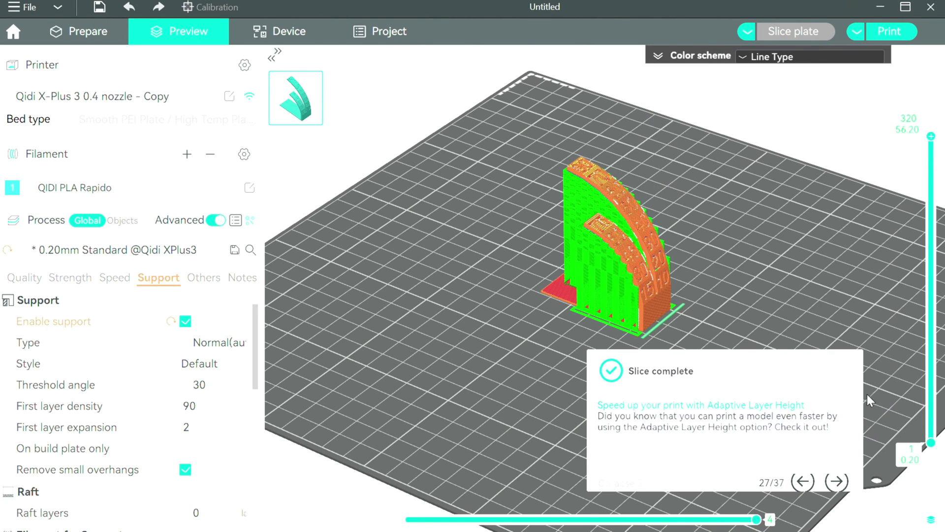
pyautogui.moveTo(841, 369); pyautogui.dragTo(601, 358)
pyautogui.scroll(3, 604, 373)
pyautogui.moveTo(576, 258); pyautogui.dragTo(599, 276)
pyautogui.scroll(2, 598, 277)
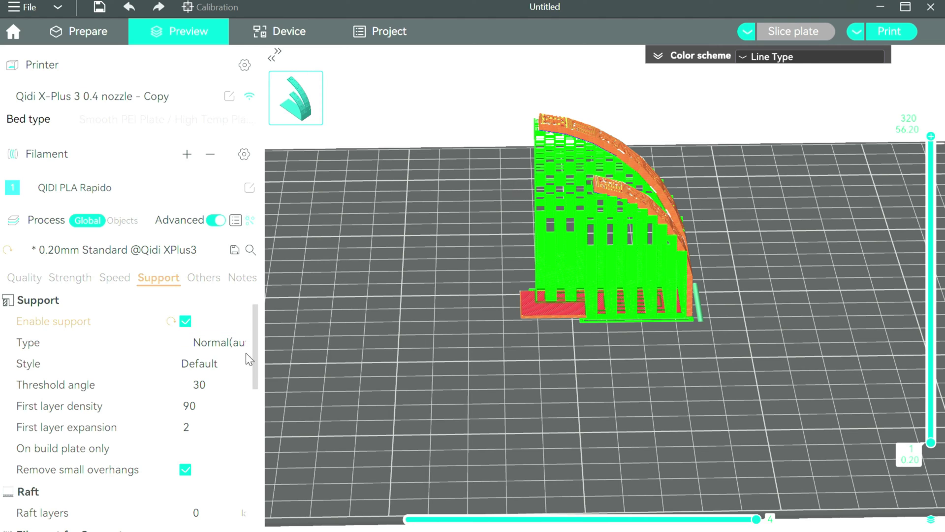
pyautogui.moveTo(931, 136)
pyautogui.mouseDown()
pyautogui.moveTo(930, 347)
pyautogui.moveTo(931, 179)
pyautogui.moveTo(913, 132)
pyautogui.mouseUp()
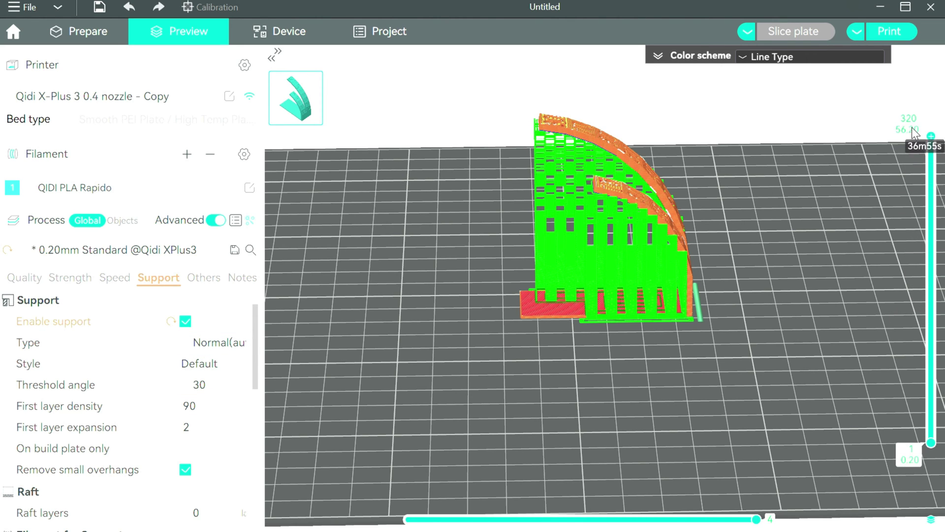
pyautogui.click(235, 343)
# - Change the support type to Tree(auto) and reslice to view the branching tree supports
pyautogui.click(222, 378)
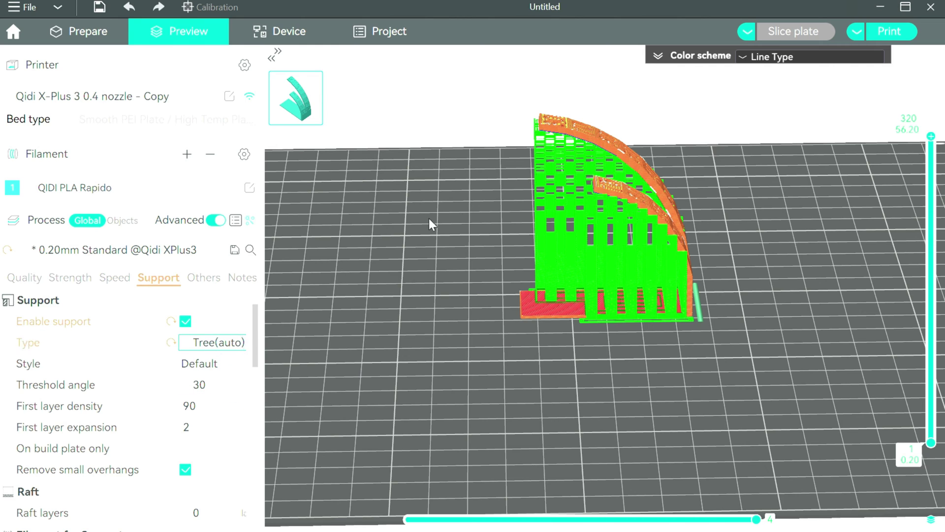
pyautogui.click(808, 30)
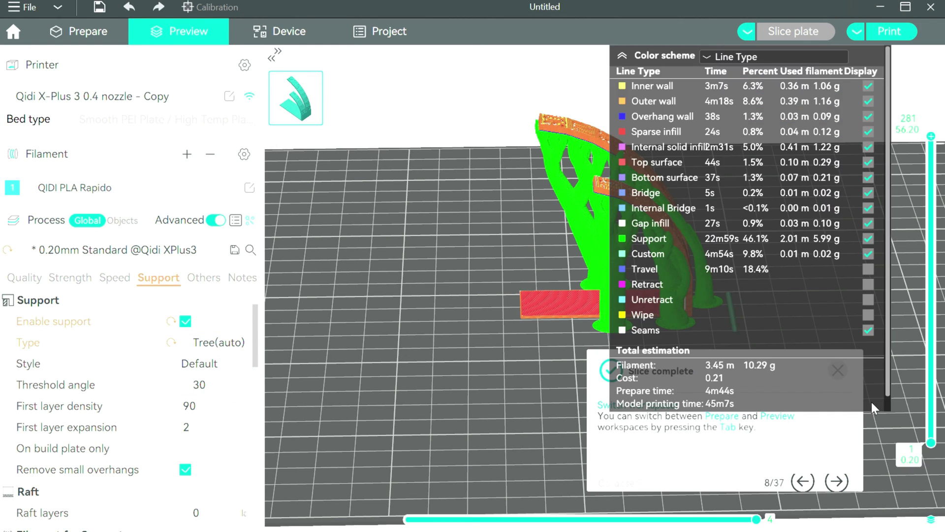
pyautogui.click(623, 55)
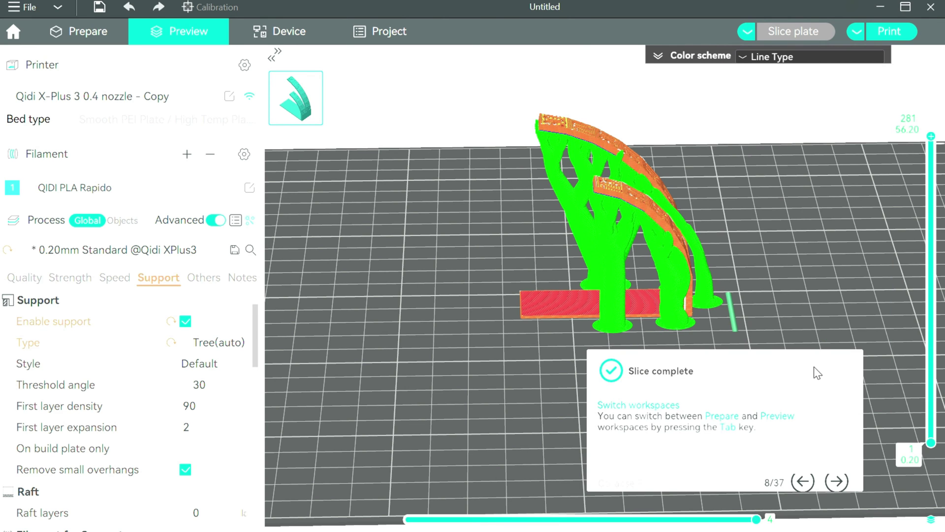
pyautogui.click(843, 375)
pyautogui.moveTo(626, 355); pyautogui.dragTo(630, 378)
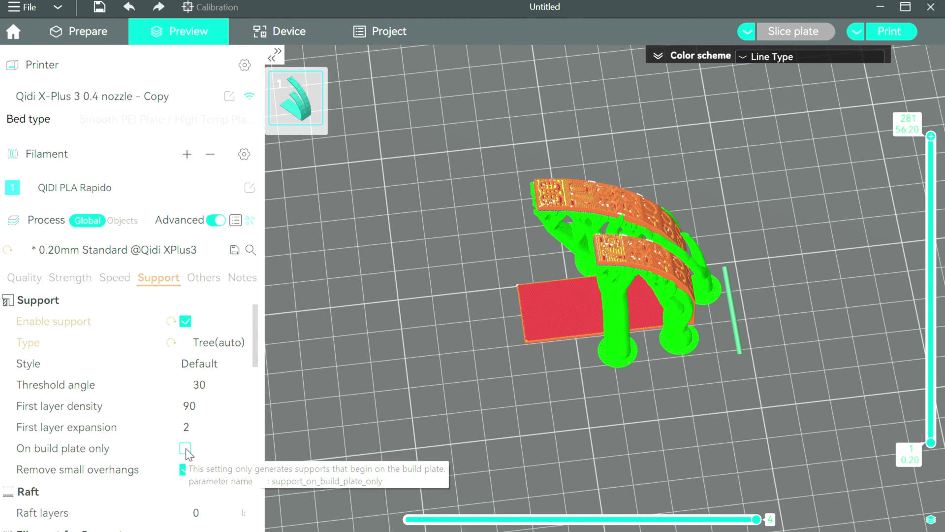
# - Enable On build plate only for the tree supports and reslice the plate
pyautogui.click(185, 448)
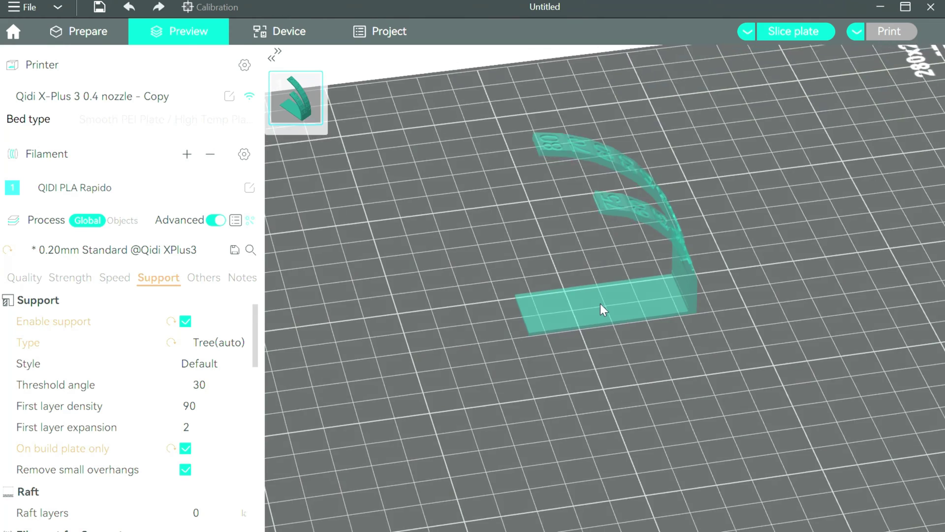
pyautogui.moveTo(601, 303); pyautogui.dragTo(438, 157)
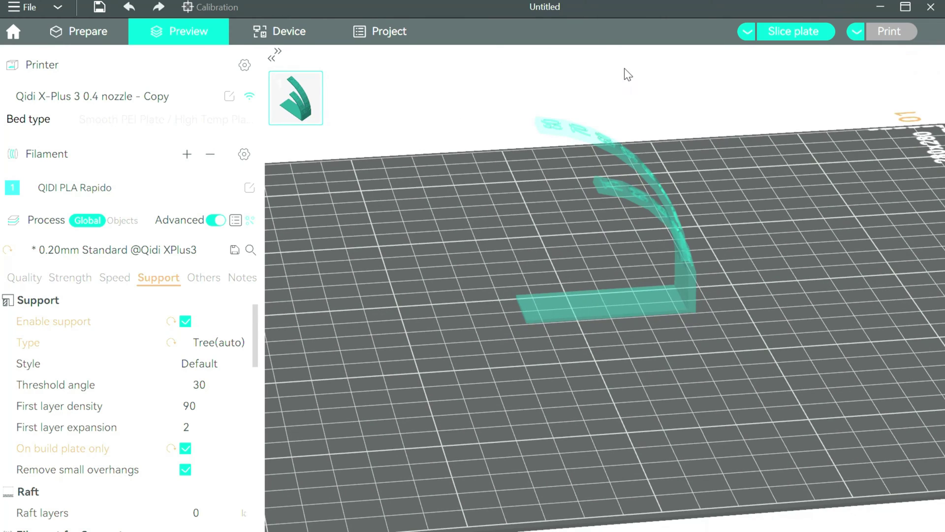
pyautogui.click(800, 31)
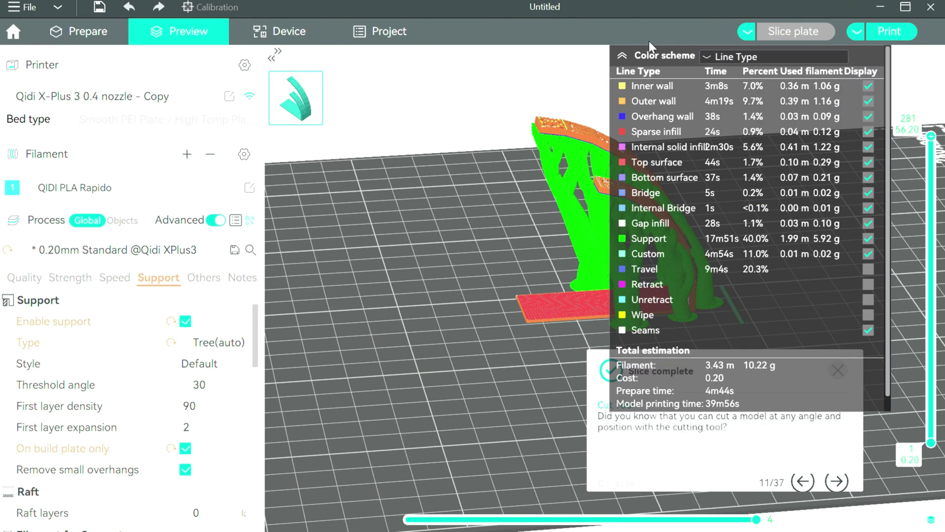
pyautogui.click(623, 56)
pyautogui.click(838, 369)
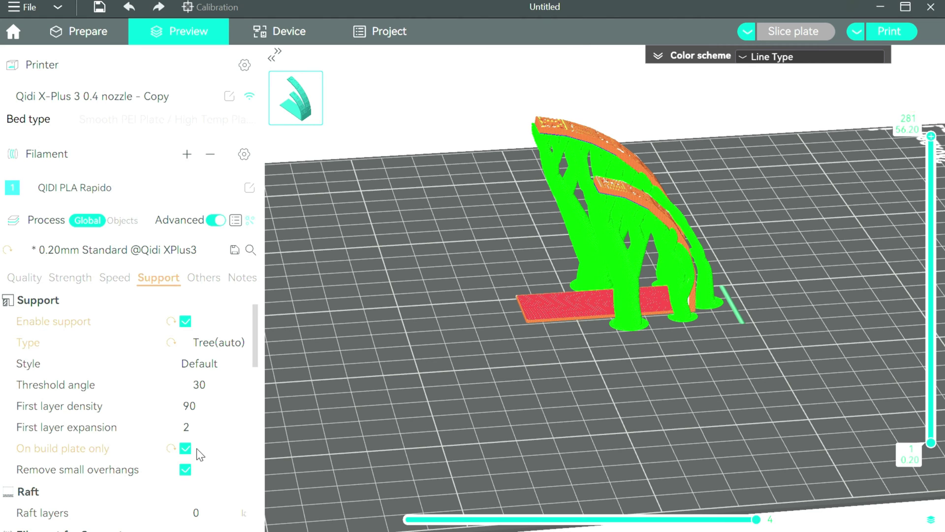
pyautogui.moveTo(443, 374); pyautogui.dragTo(569, 315)
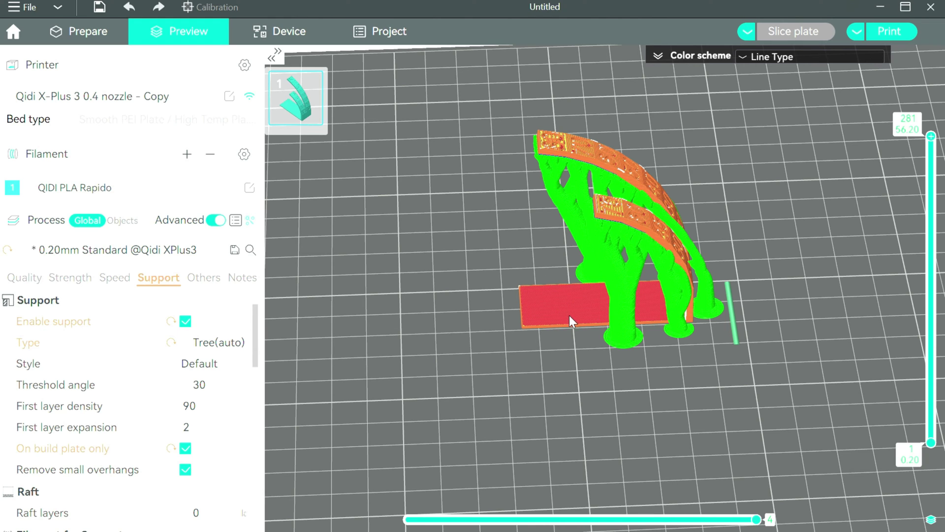
pyautogui.click(228, 344)
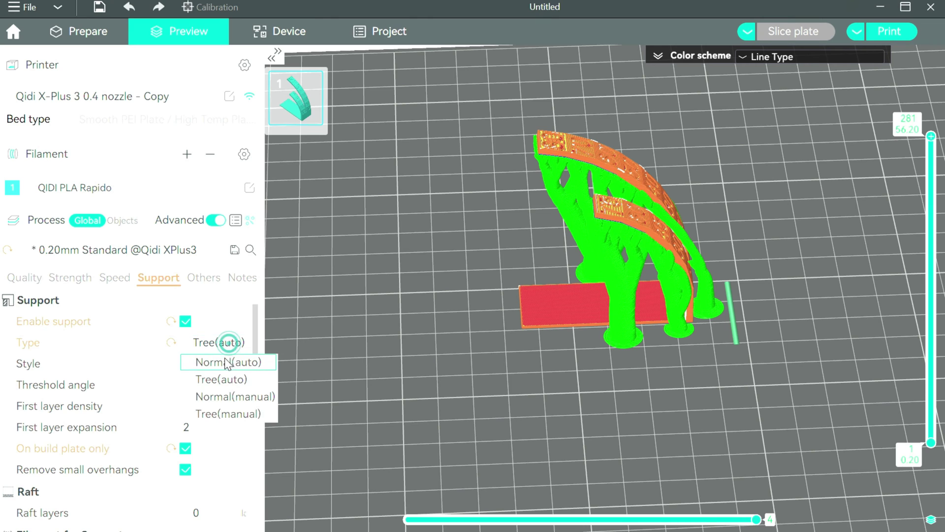
# - Reslice with Normal(auto) supports and cut the preview down to the lower layers
pyautogui.click(224, 356)
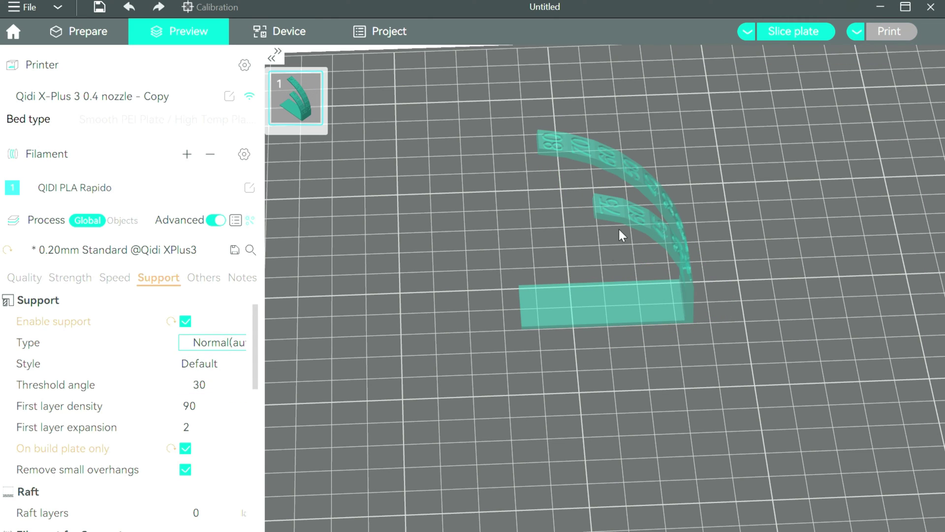
pyautogui.click(792, 33)
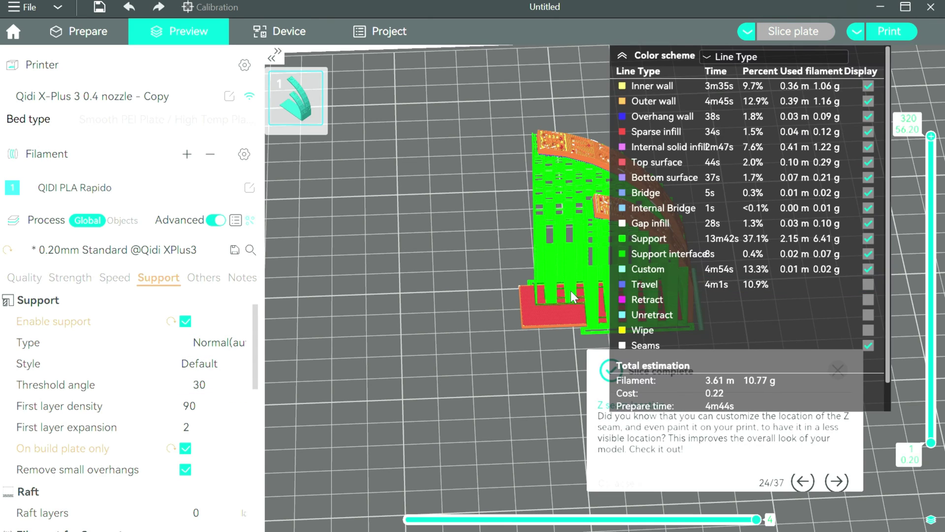
pyautogui.moveTo(515, 430); pyautogui.dragTo(627, 271)
pyautogui.click(622, 55)
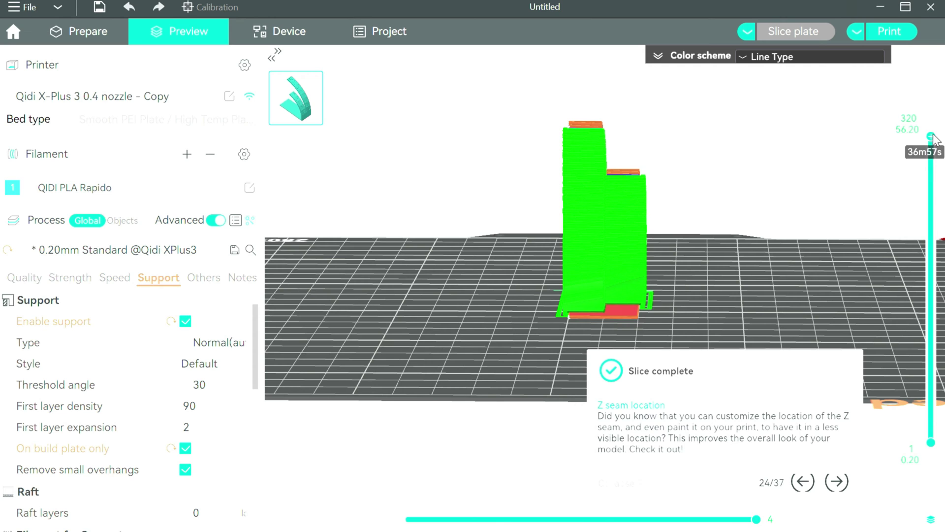
pyautogui.moveTo(931, 138); pyautogui.dragTo(840, 371)
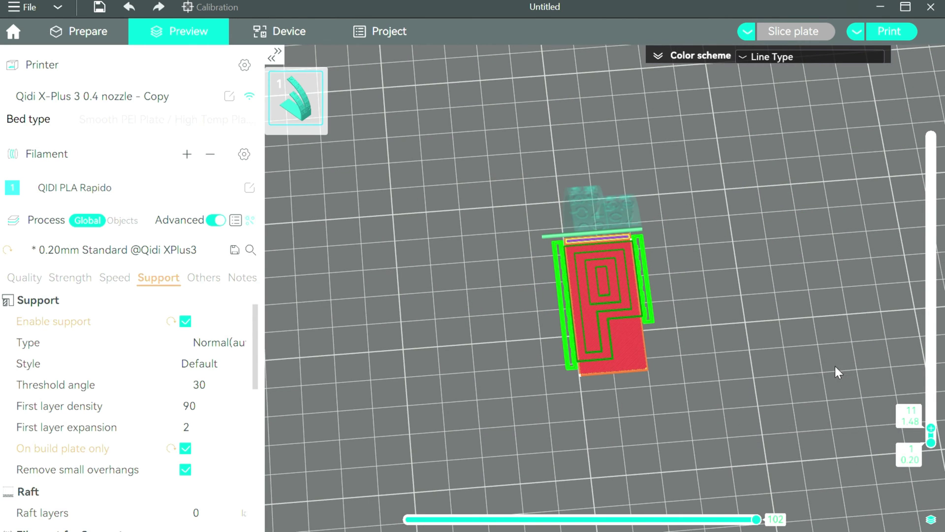
# - Set Raft layers to 2 in the Support settings
pyautogui.scroll(-5, 256, 425)
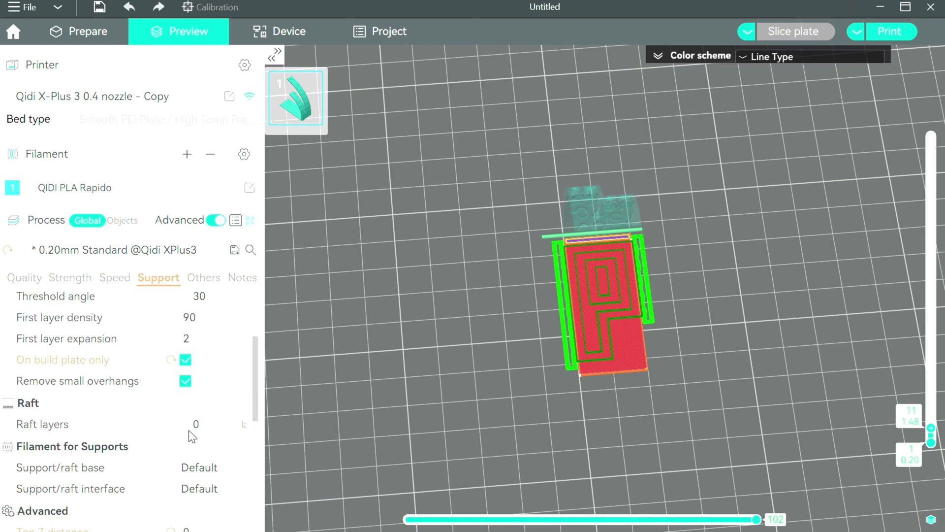
pyautogui.scroll(-2, 99, 409)
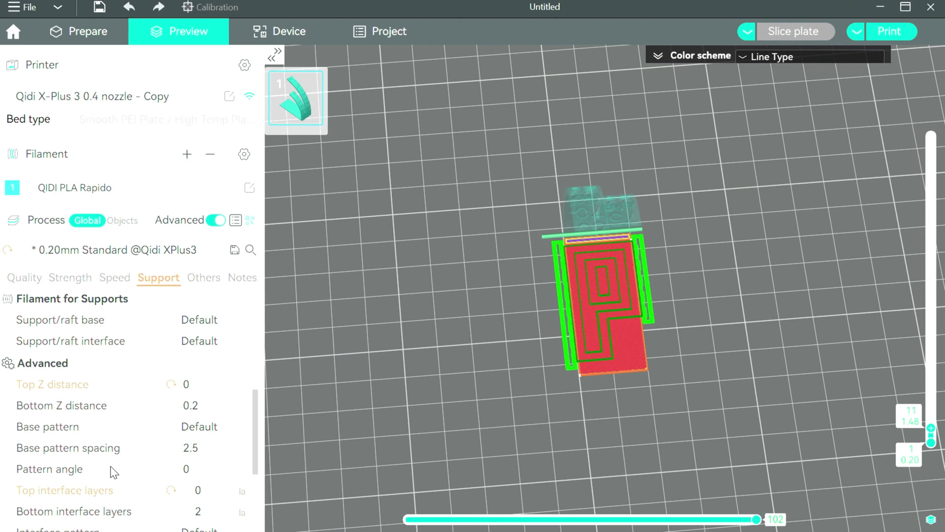
pyautogui.scroll(2, 112, 469)
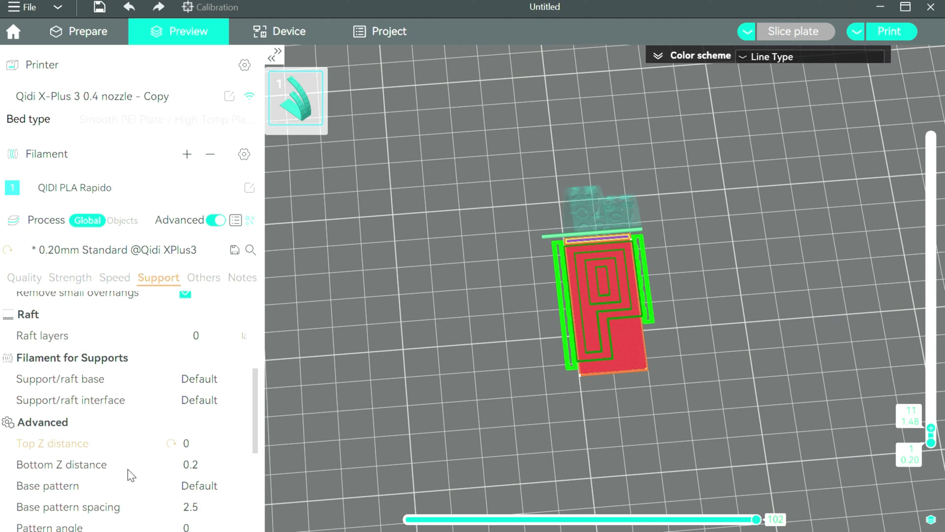
pyautogui.scroll(4, 140, 448)
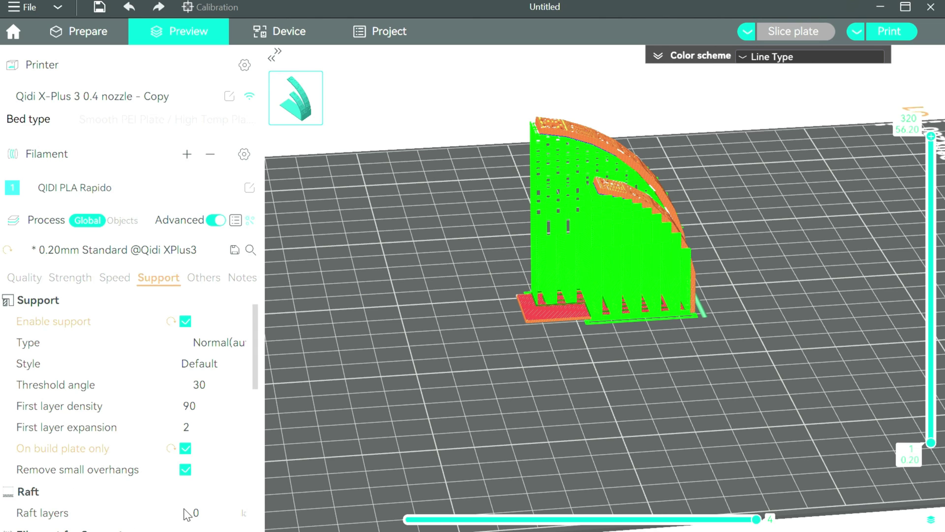
pyautogui.click(192, 513)
pyautogui.write('2')
pyautogui.press('Return')
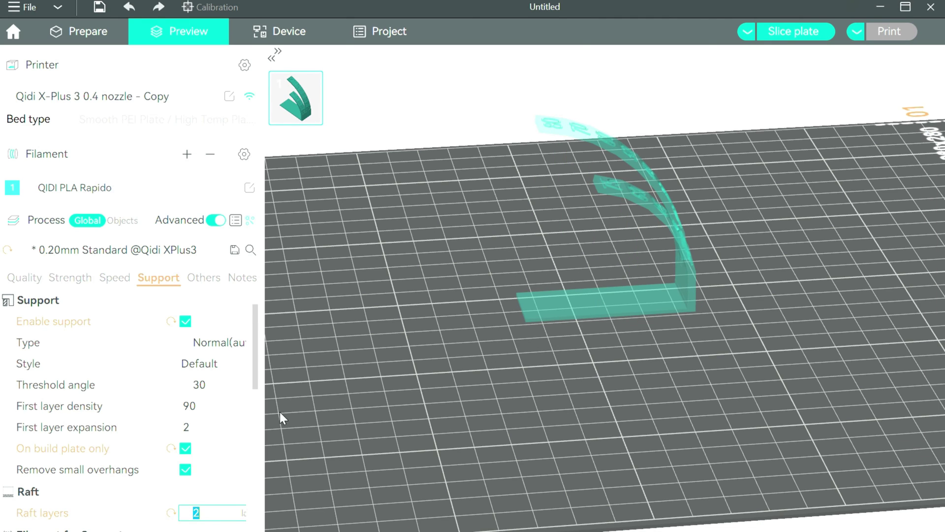
pyautogui.click(775, 32)
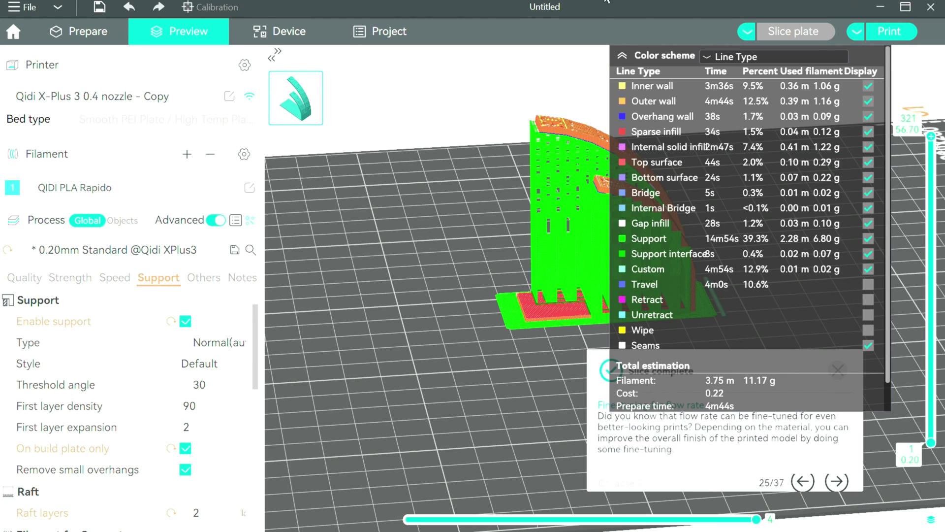
pyautogui.click(625, 56)
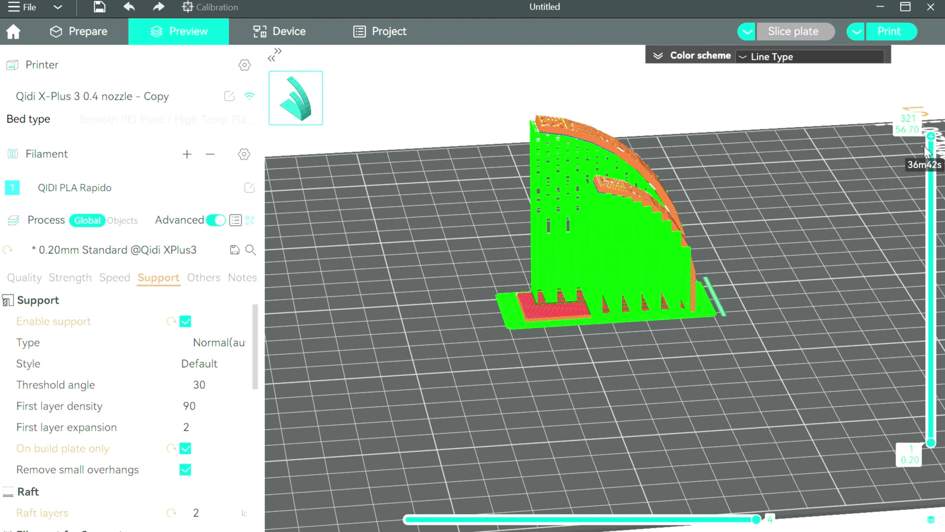
pyautogui.moveTo(929, 150); pyautogui.dragTo(931, 439)
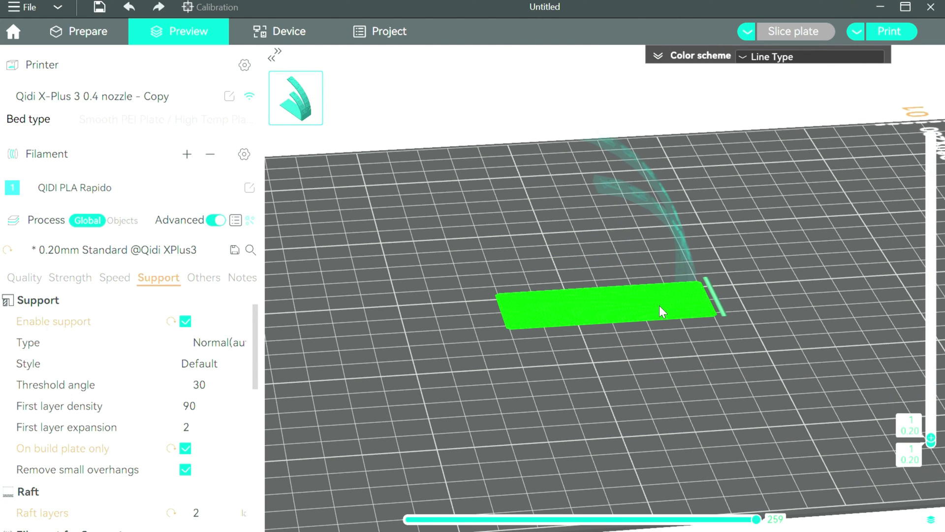
pyautogui.scroll(7, 932, 436)
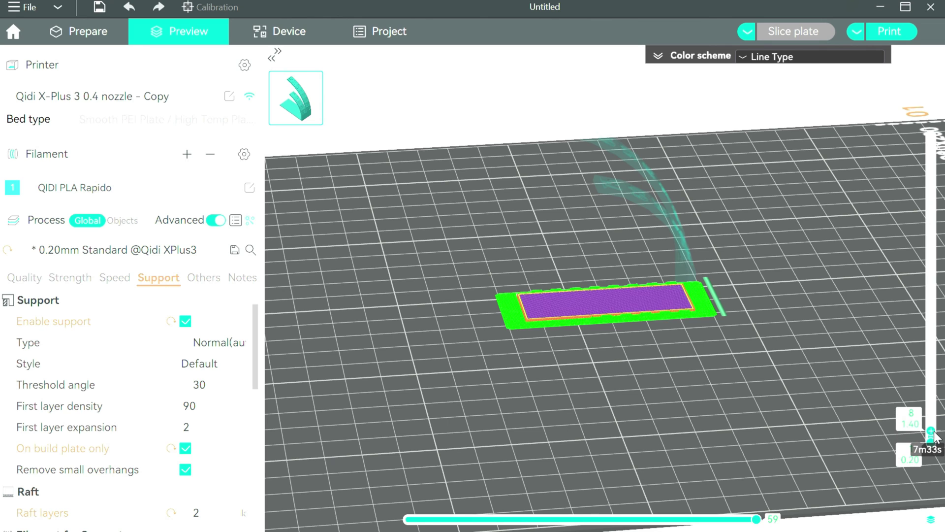
pyautogui.scroll(4, 934, 435)
pyautogui.scroll(-8, 935, 433)
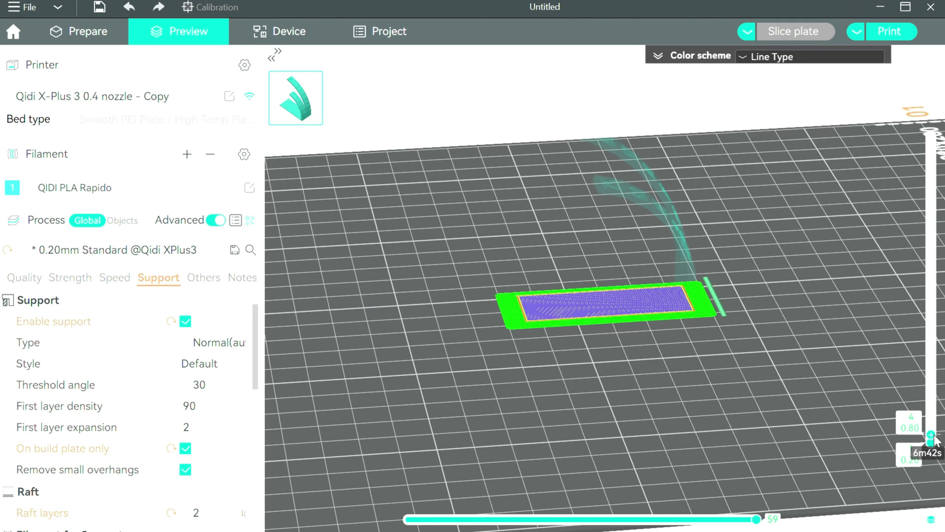
pyautogui.moveTo(932, 435); pyautogui.dragTo(939, 138)
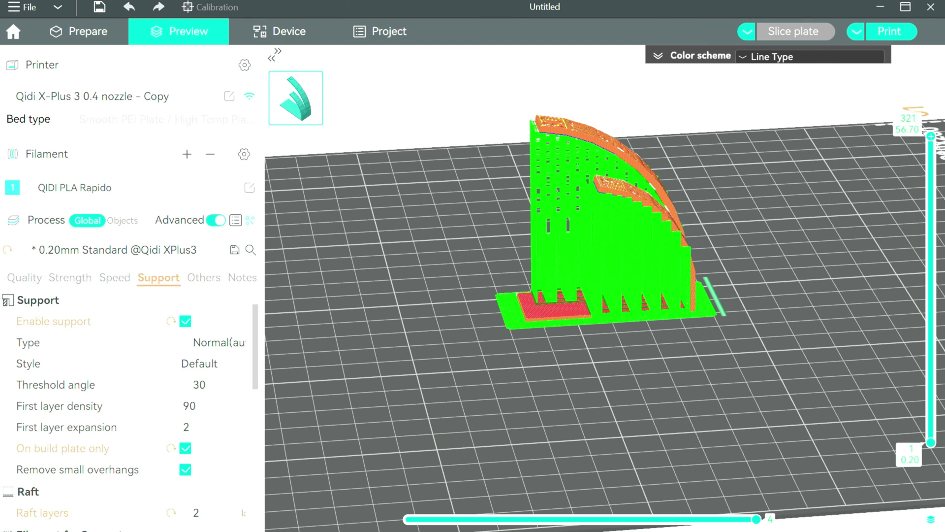
# - Set Raft layers back to 0
pyautogui.doubleClick(195, 513)
pyautogui.write('0')
pyautogui.press('Return')
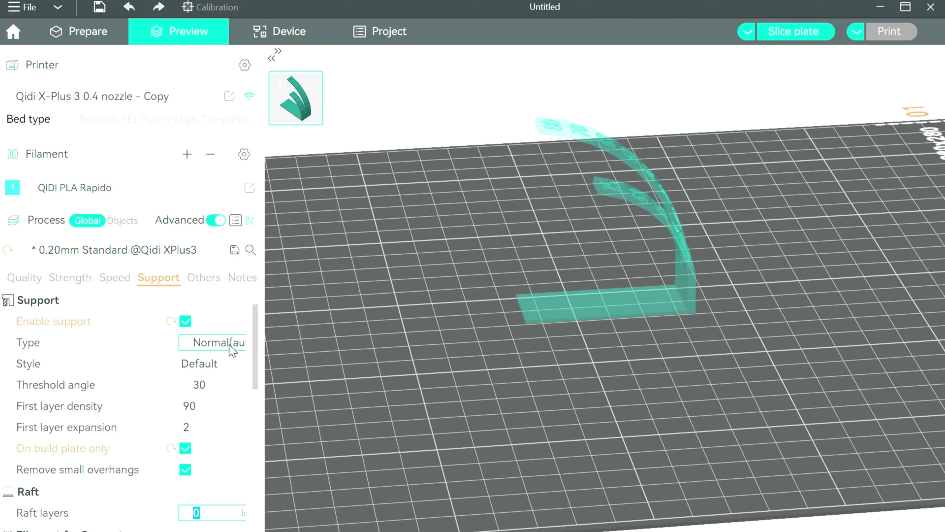
# - Choose Tree(auto) supports in Tree Strong style and accept the recommended settings
pyautogui.click(221, 364)
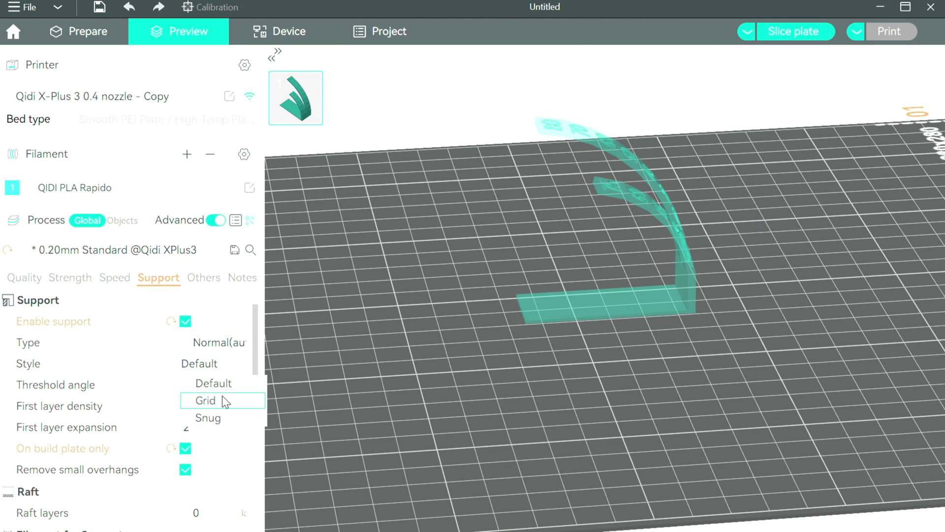
pyautogui.click(224, 342)
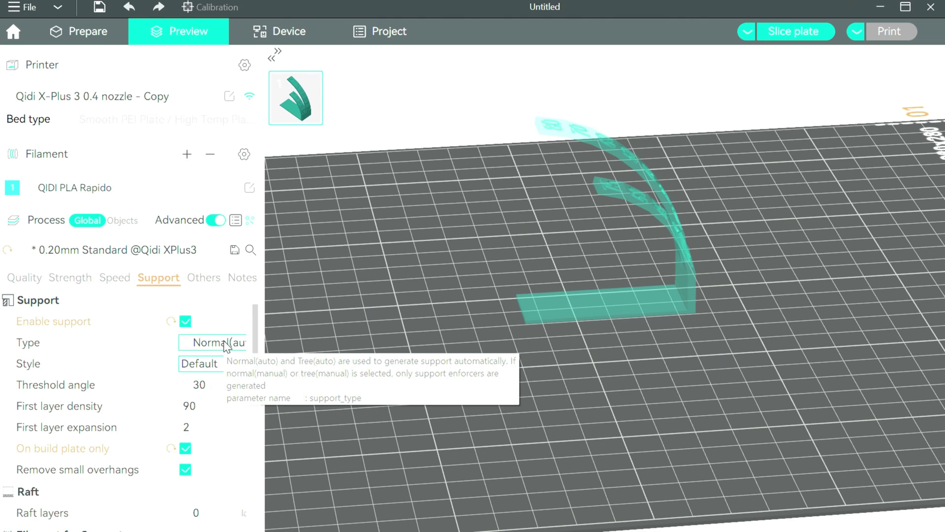
pyautogui.click(206, 343)
pyautogui.click(207, 379)
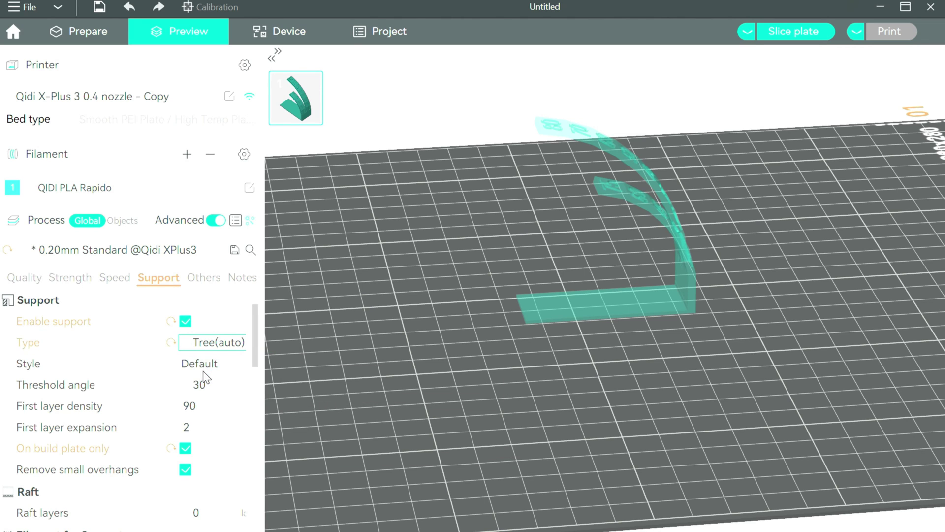
pyautogui.click(211, 364)
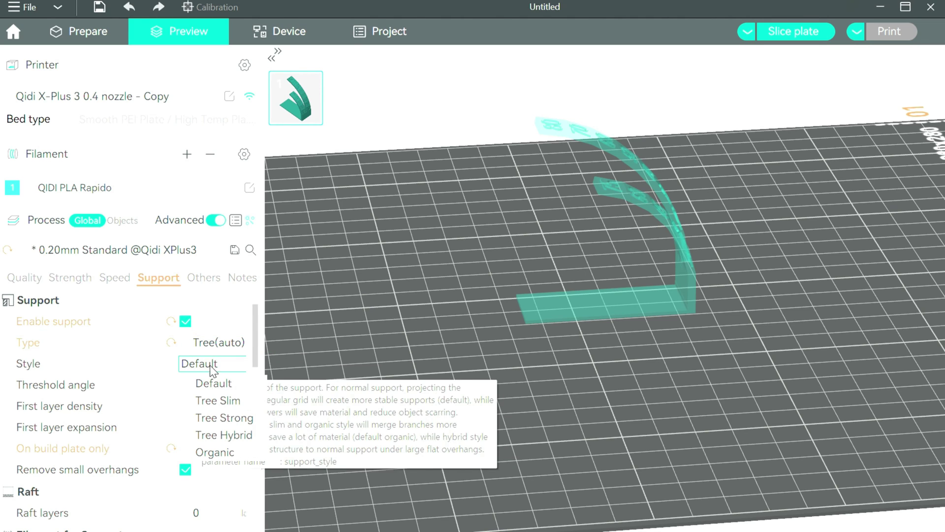
pyautogui.click(225, 417)
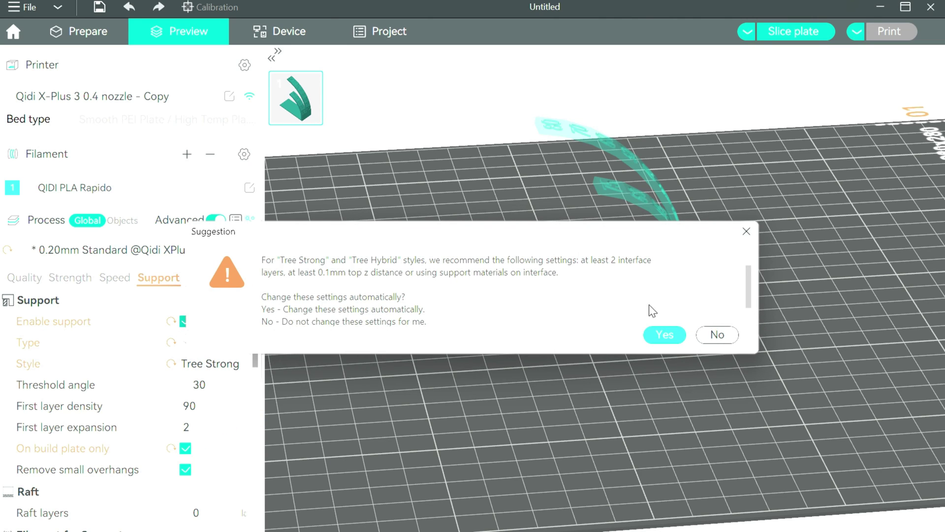
pyautogui.click(663, 335)
# - Slice the plate with Tree Strong supports and orbit the result
pyautogui.click(798, 29)
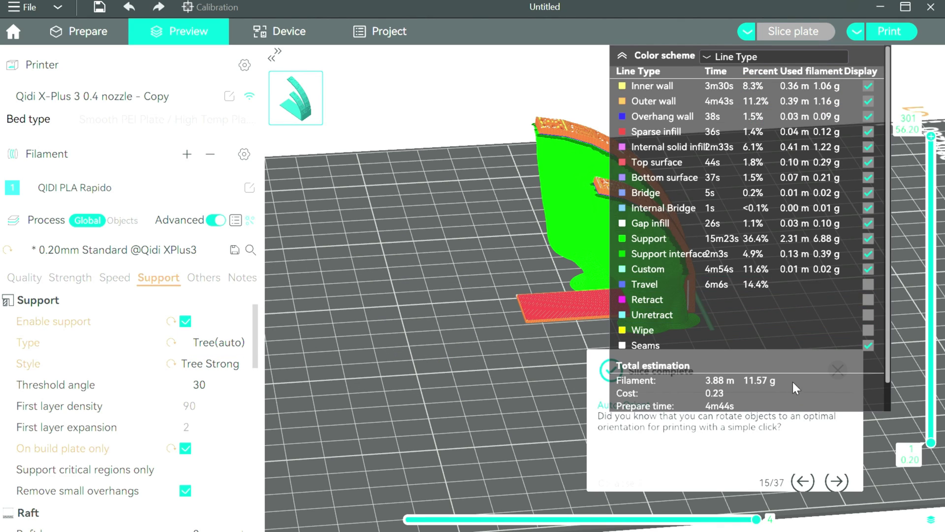
pyautogui.click(622, 55)
pyautogui.moveTo(635, 317)
pyautogui.mouseDown()
pyautogui.moveTo(624, 315)
pyautogui.moveTo(642, 310)
pyautogui.moveTo(622, 306)
pyautogui.mouseUp()
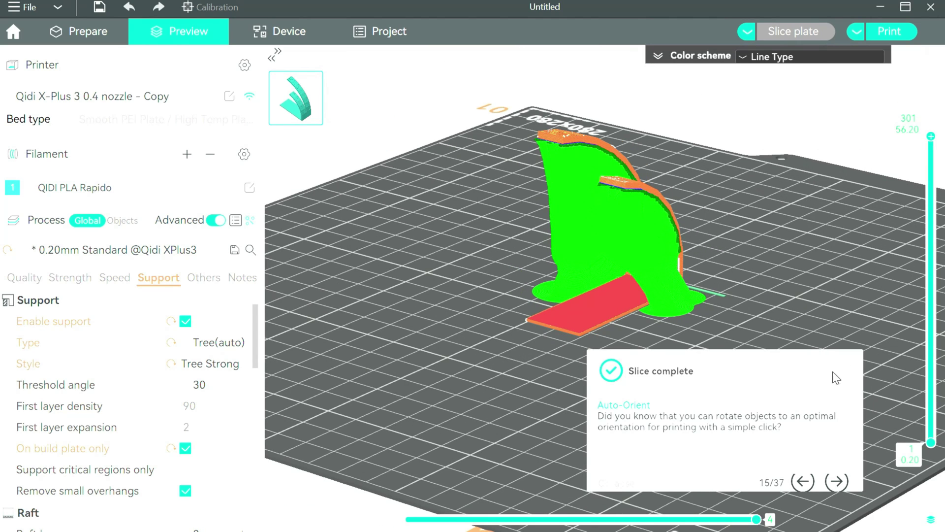
# - Switch the support style to Tree Hybrid and reslice
pyautogui.click(209, 365)
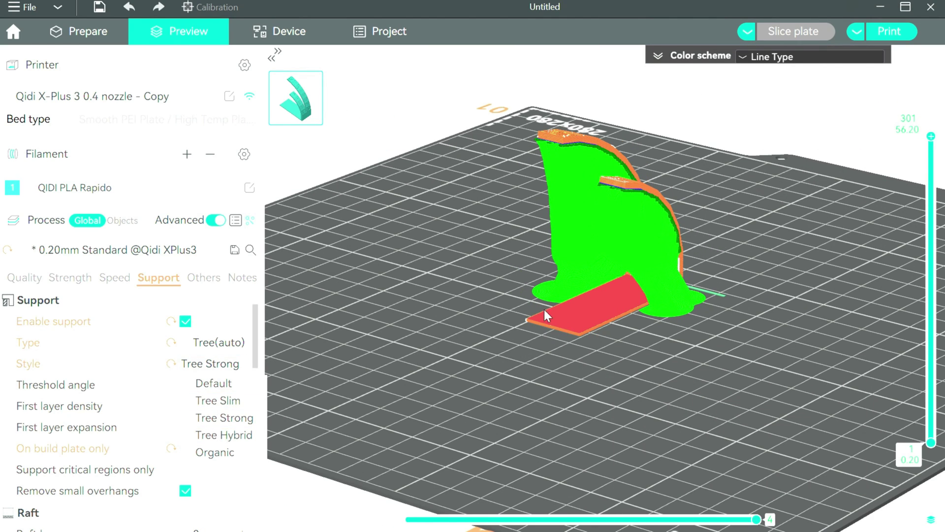
pyautogui.click(217, 435)
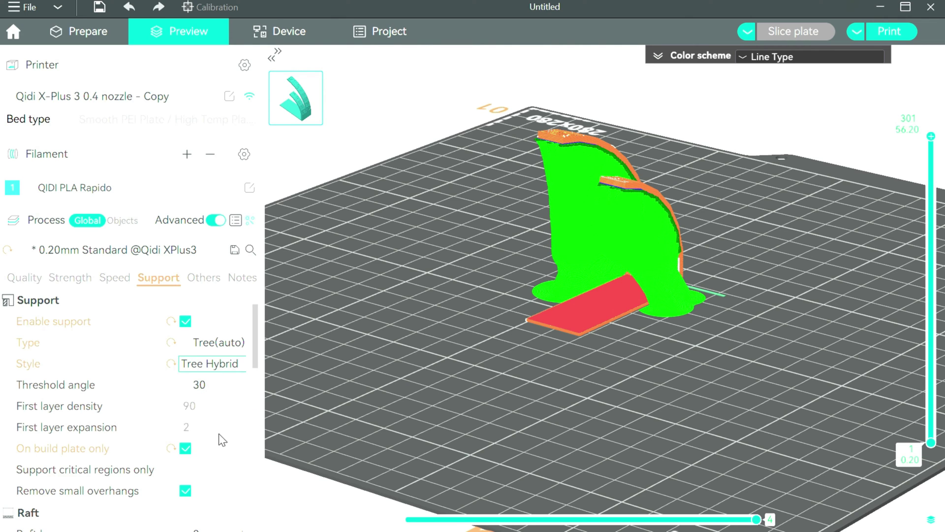
pyautogui.click(828, 30)
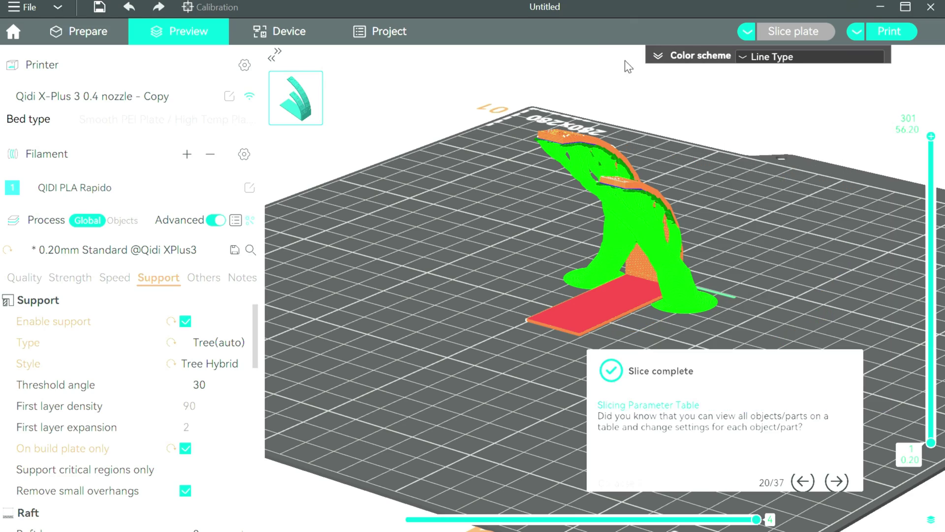
pyautogui.moveTo(836, 379); pyautogui.dragTo(640, 340)
# - Switch to Tree Slim, accept the recommended settings, and reslice (2.46 m, 7.35 g)
pyautogui.click(215, 364)
pyautogui.click(217, 398)
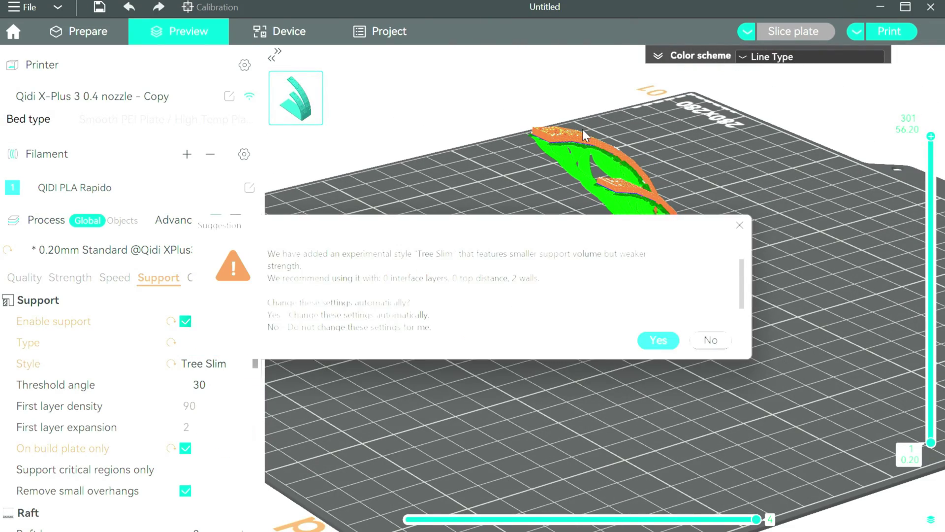
pyautogui.click(658, 339)
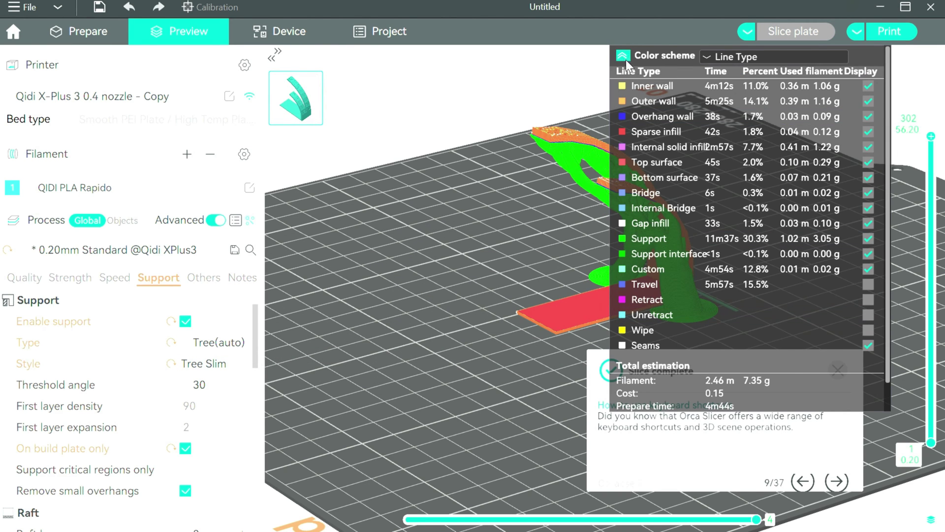
pyautogui.click(624, 56)
pyautogui.click(837, 363)
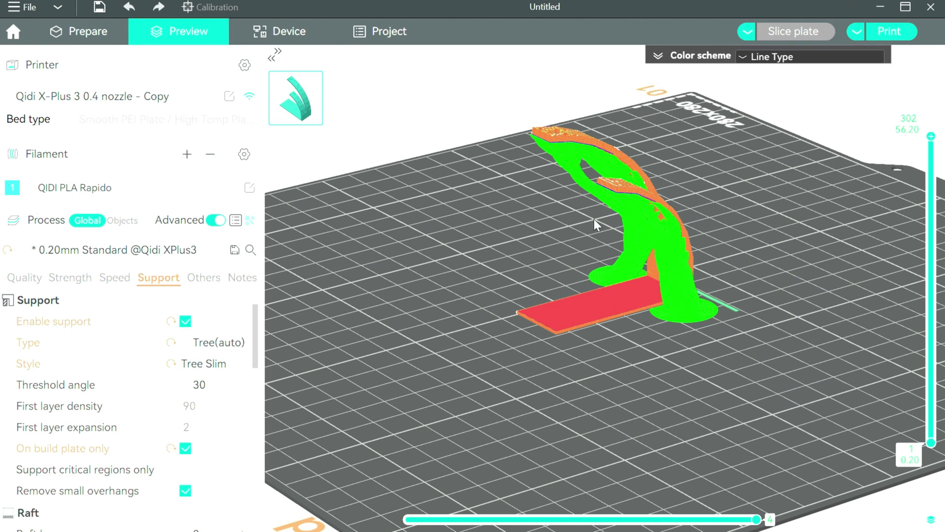
pyautogui.moveTo(594, 219); pyautogui.dragTo(659, 290)
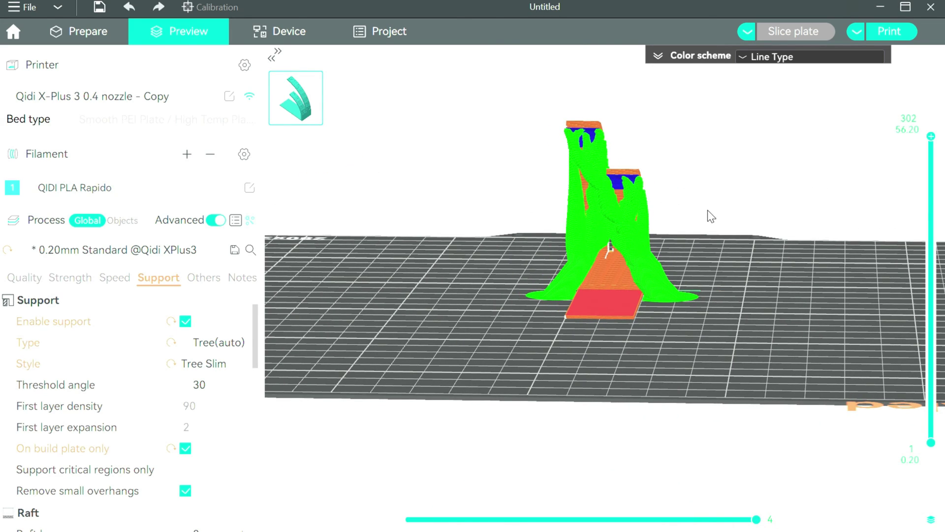
pyautogui.press('0')
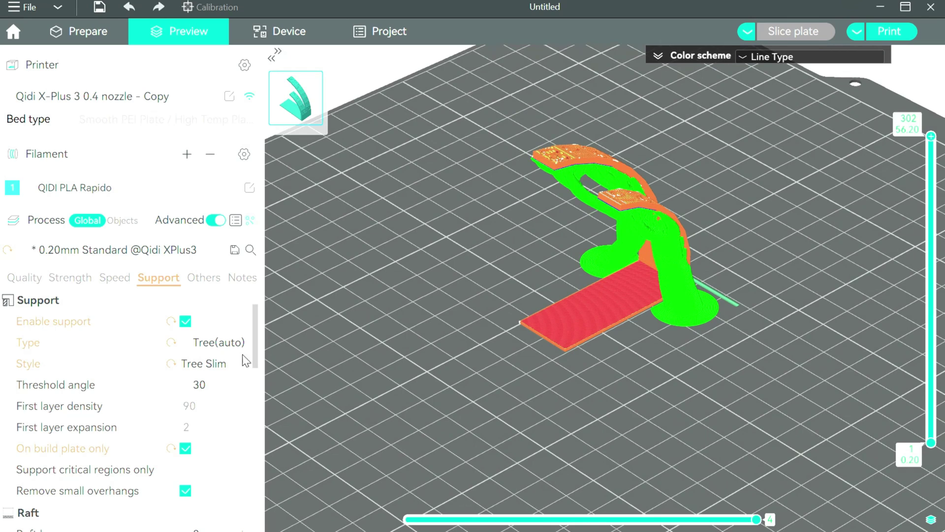
pyautogui.click(239, 364)
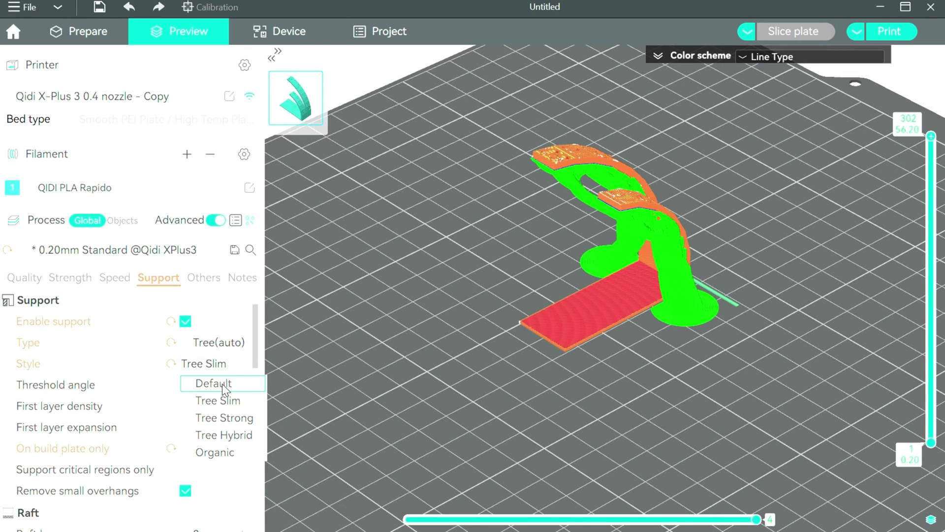
# - Set the style to Default and type to Normal(manual), then reslice without generated supports
pyautogui.click(223, 383)
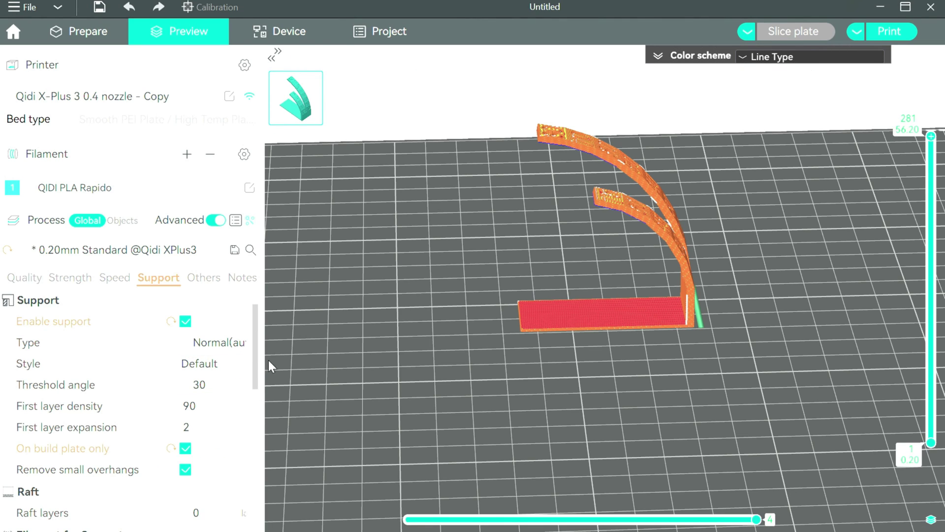
pyautogui.click(202, 342)
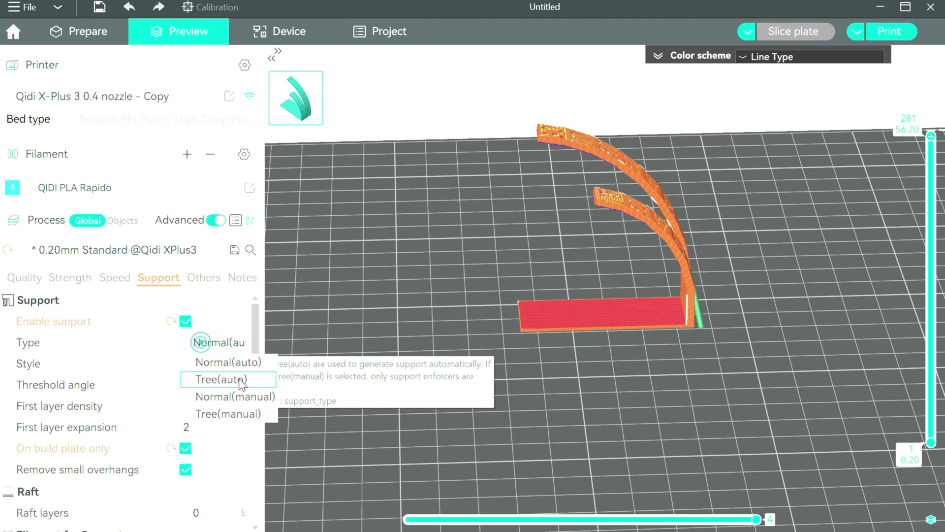
pyautogui.click(216, 396)
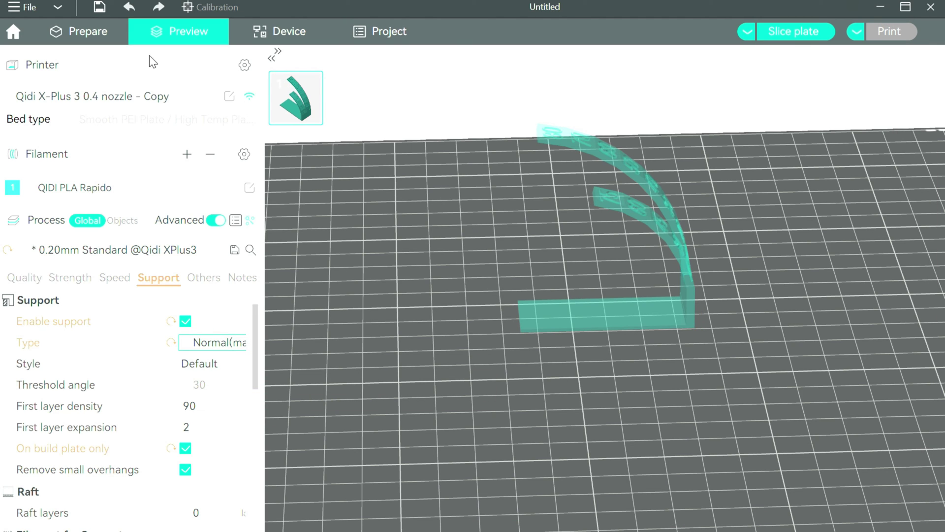
pyautogui.click(797, 33)
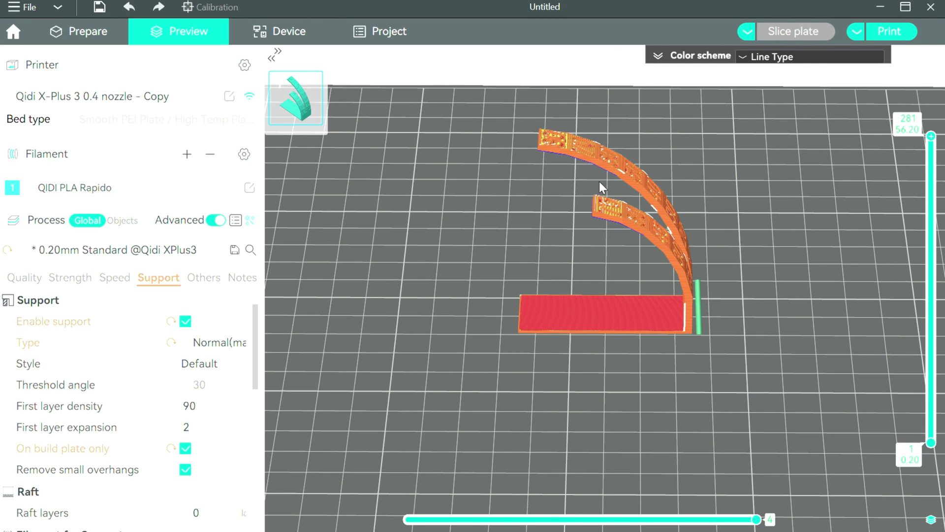
pyautogui.moveTo(605, 238)
pyautogui.mouseDown()
pyautogui.moveTo(602, 229)
pyautogui.moveTo(613, 226)
pyautogui.moveTo(607, 235)
pyautogui.mouseUp()
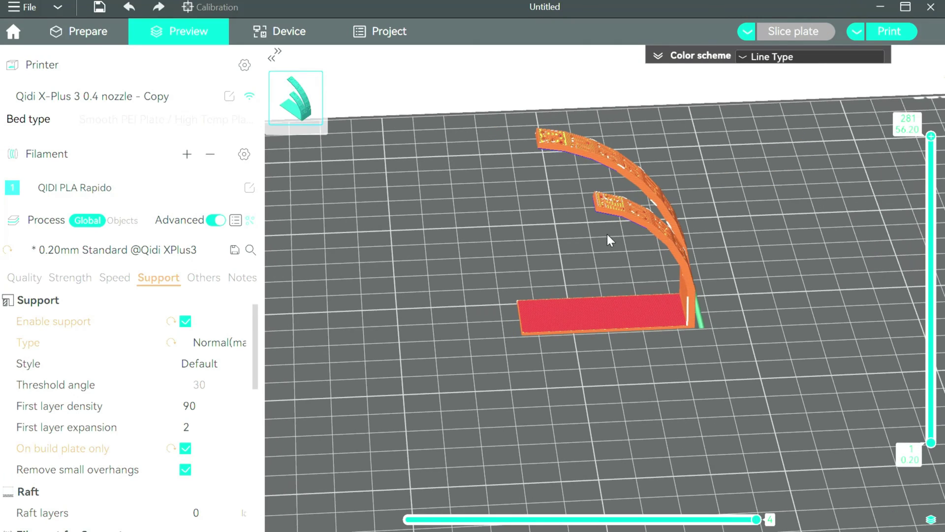
# - Use the Fill tool in support painting to enforce supports on both overhang walls
pyautogui.click(83, 41)
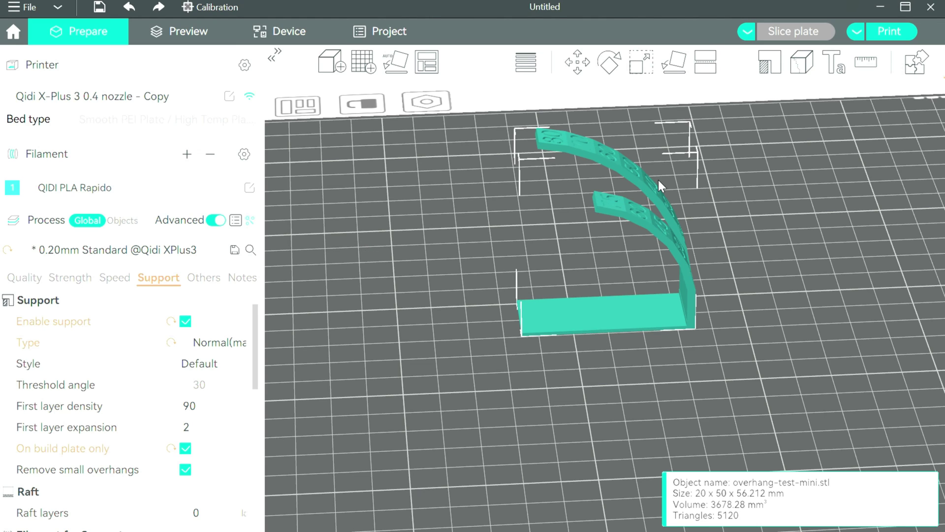
pyautogui.moveTo(527, 272); pyautogui.dragTo(549, 265)
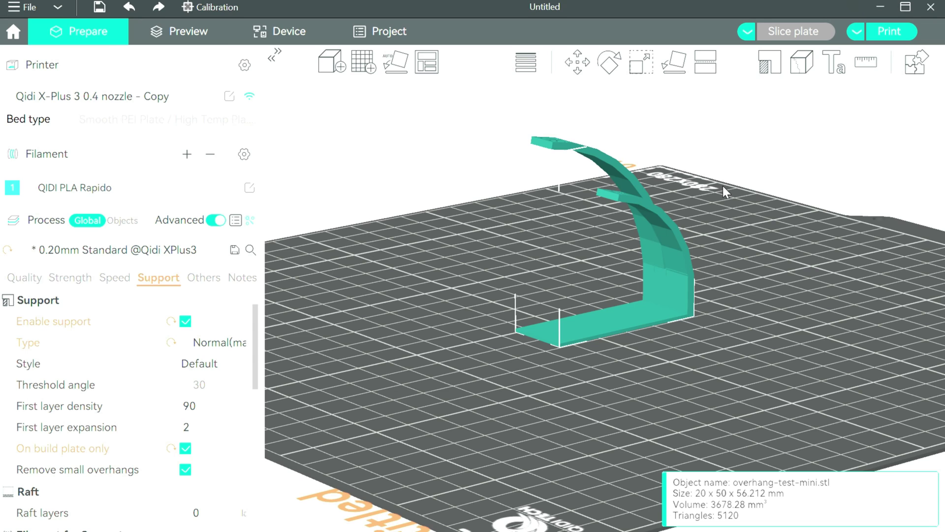
pyautogui.click(766, 61)
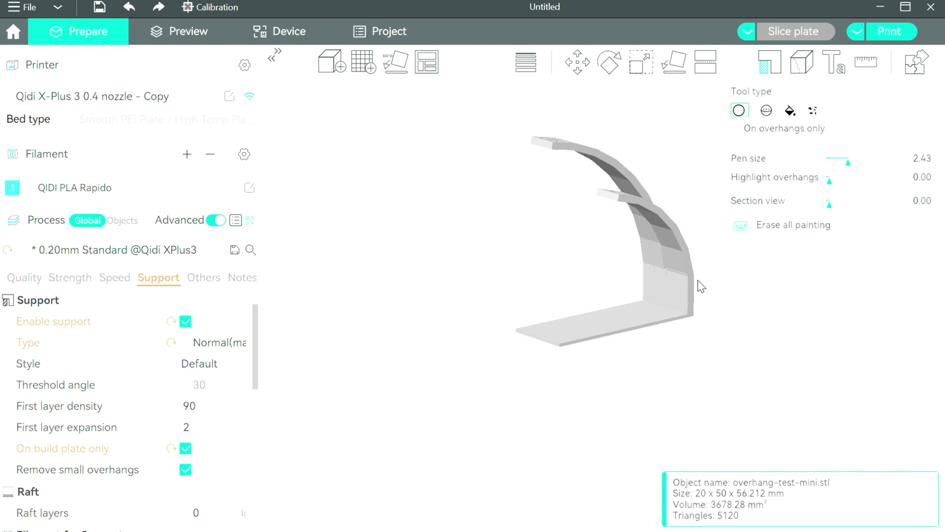
pyautogui.moveTo(698, 280)
pyautogui.mouseDown()
pyautogui.moveTo(705, 297)
pyautogui.moveTo(728, 294)
pyautogui.moveTo(634, 158)
pyautogui.mouseUp()
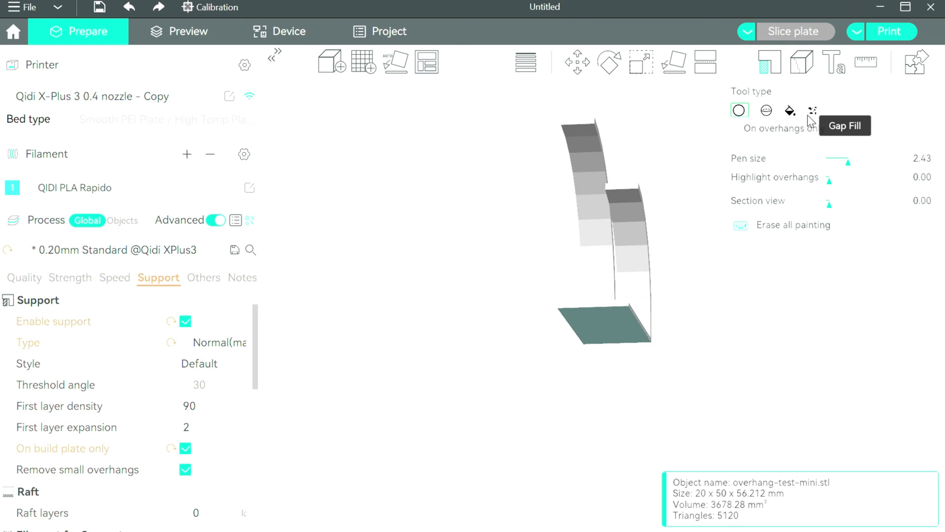
pyautogui.click(790, 111)
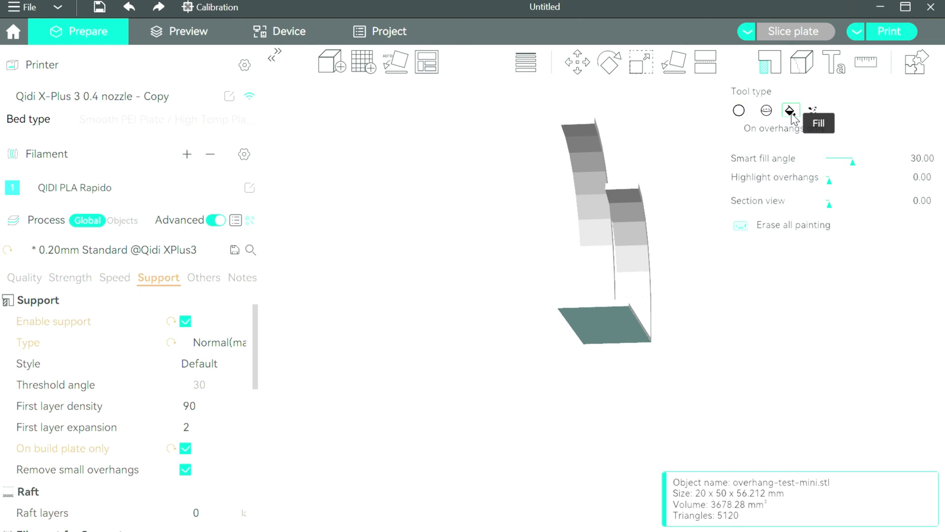
pyautogui.click(582, 161)
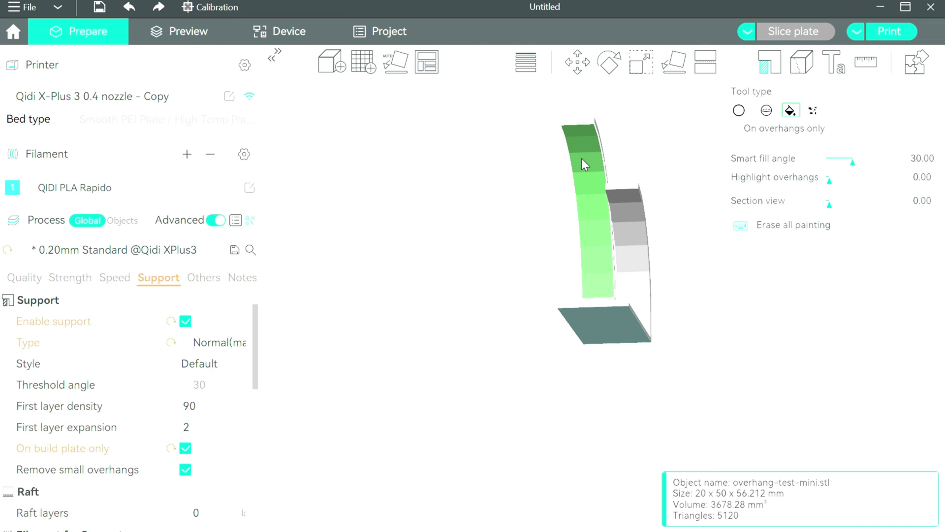
pyautogui.click(630, 221)
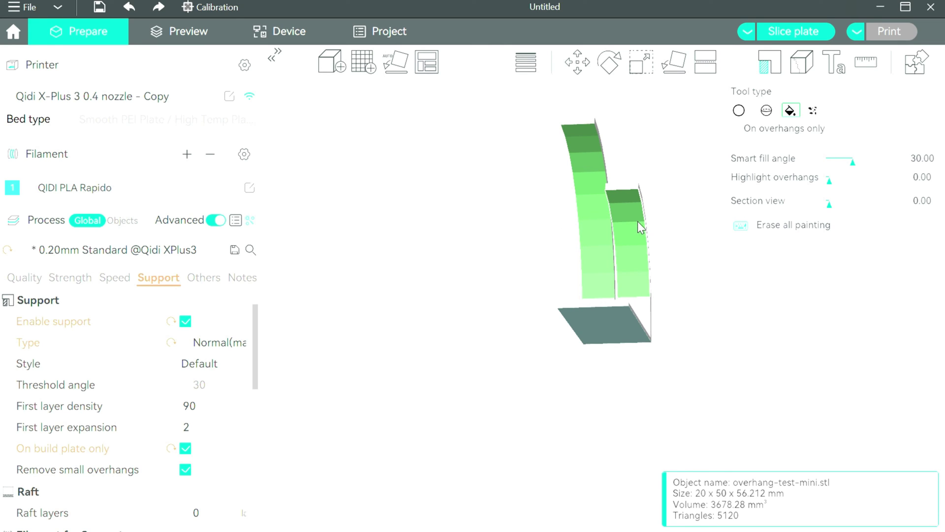
# - Erase all support paint and brush one Circle spot on the lower step
pyautogui.click(800, 225)
pyautogui.click(738, 110)
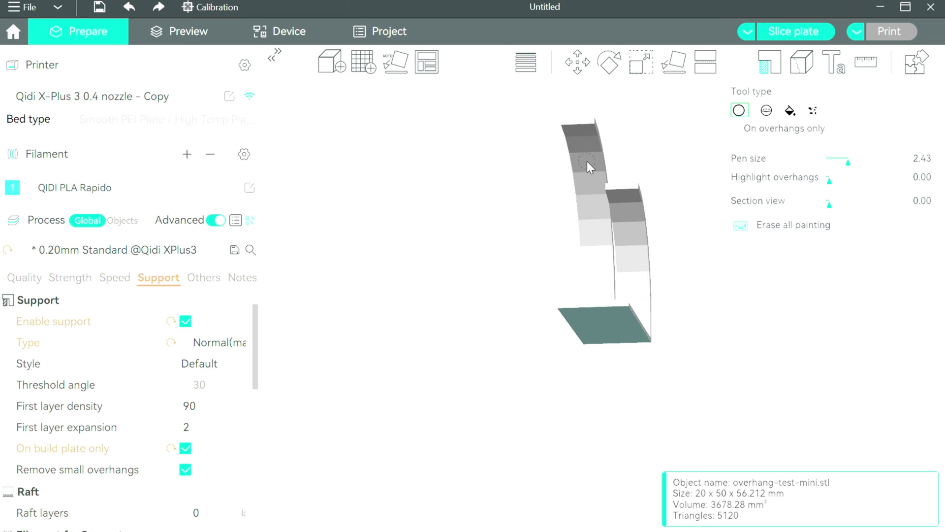
pyautogui.click(628, 210)
# - Slice the plate and inspect the default supports through the top layers of the preview
pyautogui.click(797, 33)
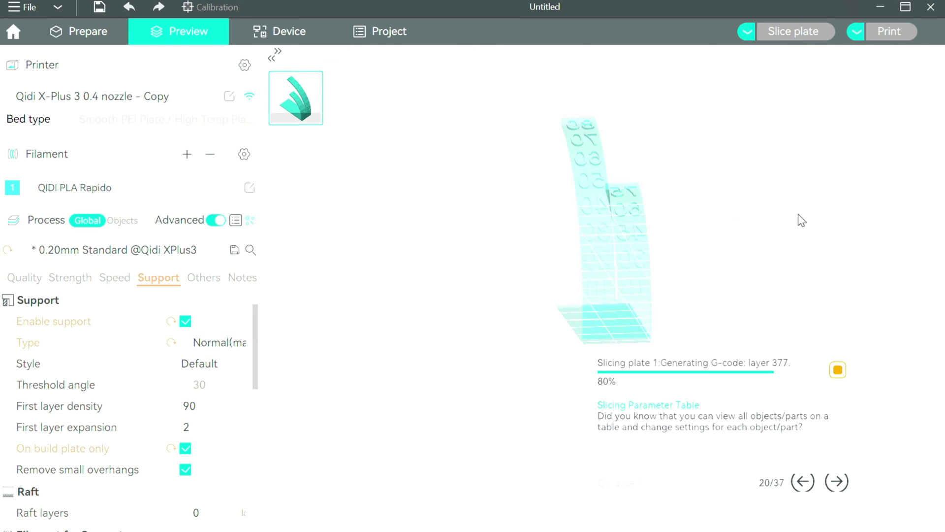
pyautogui.click(622, 57)
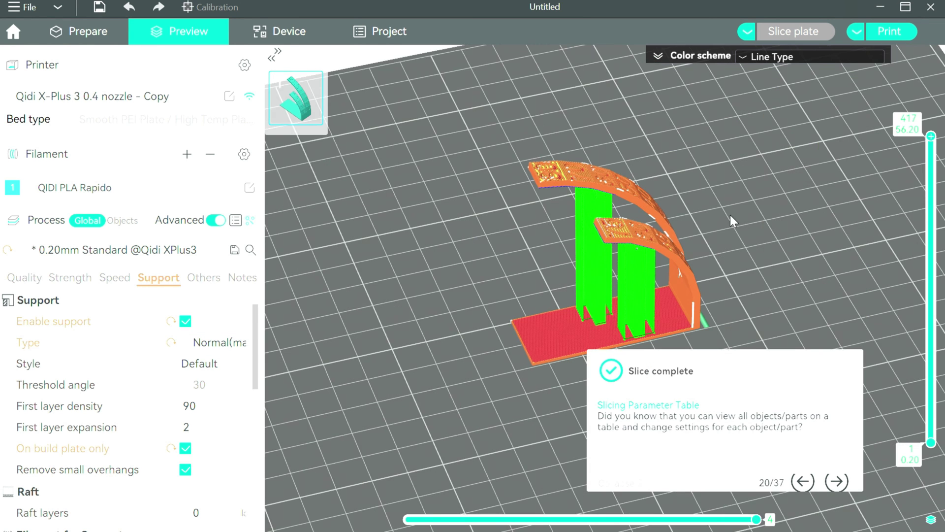
pyautogui.moveTo(730, 215); pyautogui.dragTo(790, 301)
pyautogui.click(842, 372)
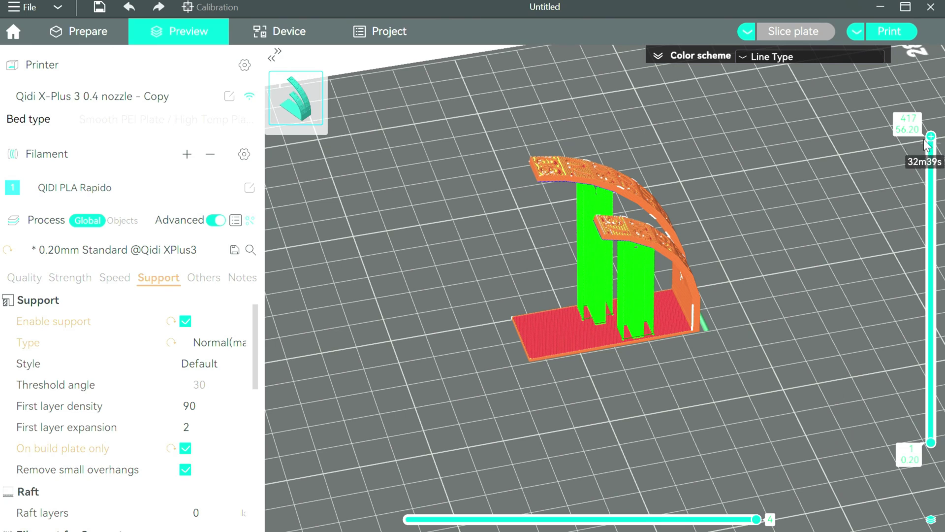
pyautogui.moveTo(931, 136); pyautogui.dragTo(861, 93)
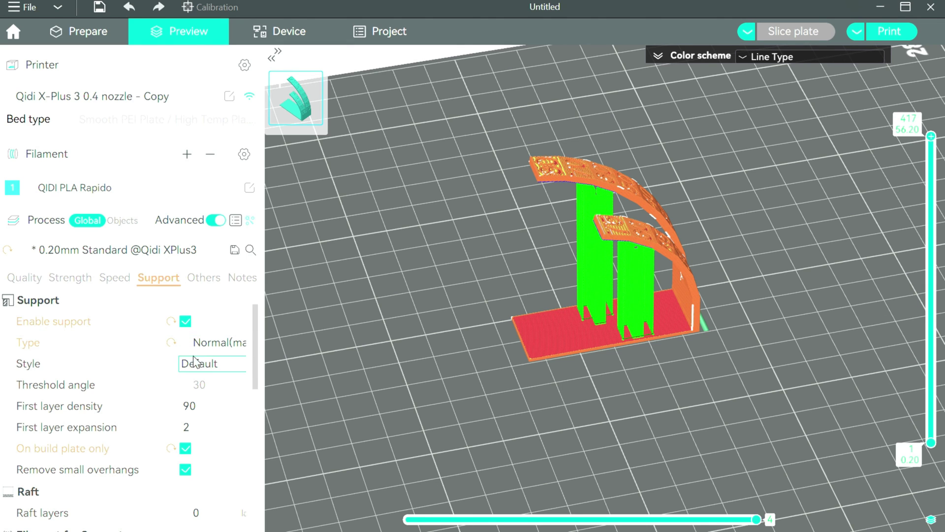
# - Switch the support type to Tree(manual), re-slice, and view the tree supports from the side
pyautogui.click(212, 345)
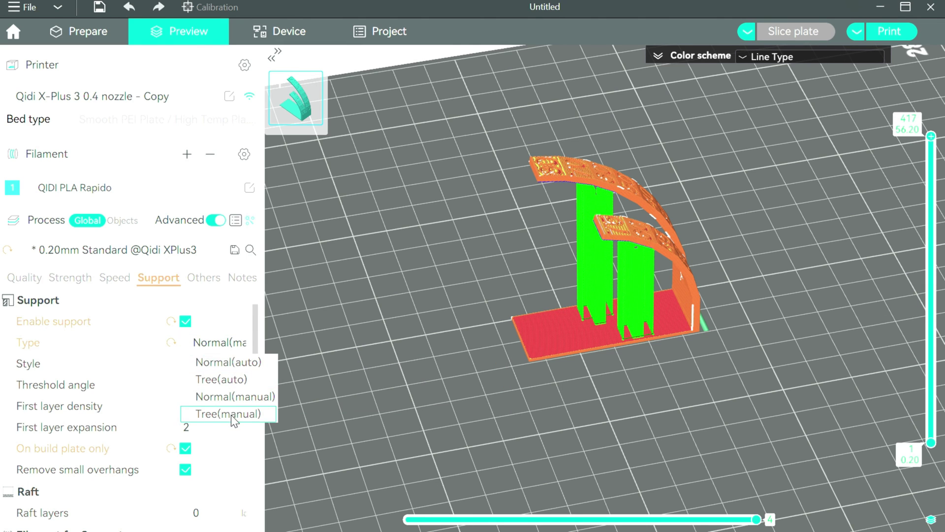
pyautogui.click(232, 413)
pyautogui.click(801, 32)
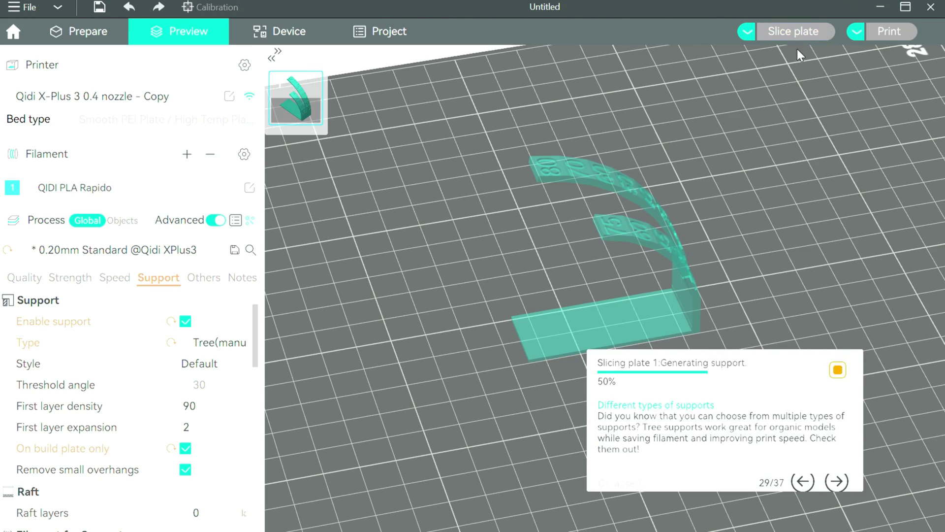
pyautogui.click(621, 57)
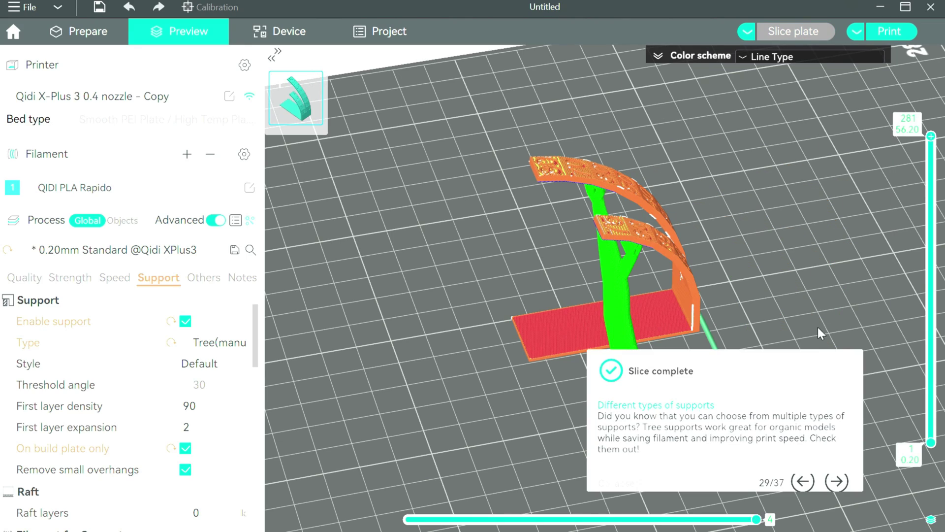
pyautogui.moveTo(654, 388); pyautogui.dragTo(670, 359)
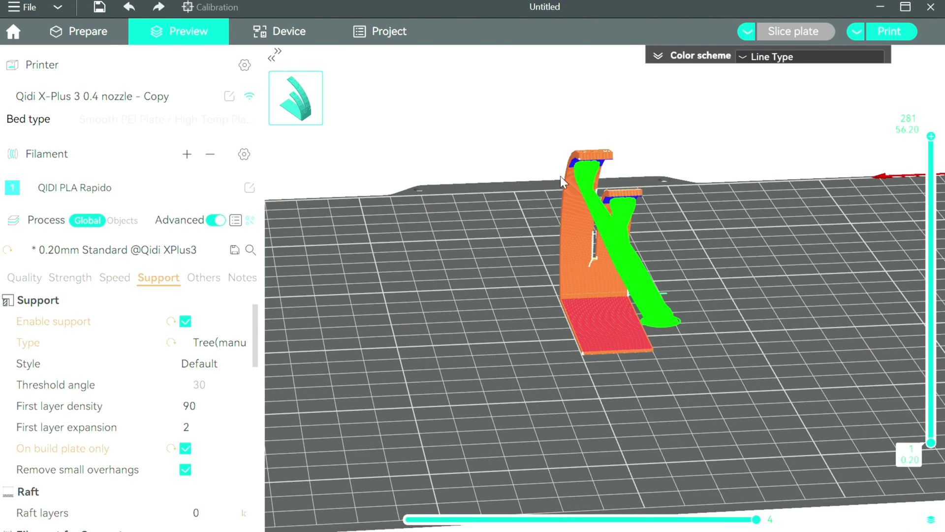
pyautogui.moveTo(551, 176); pyautogui.dragTo(628, 241)
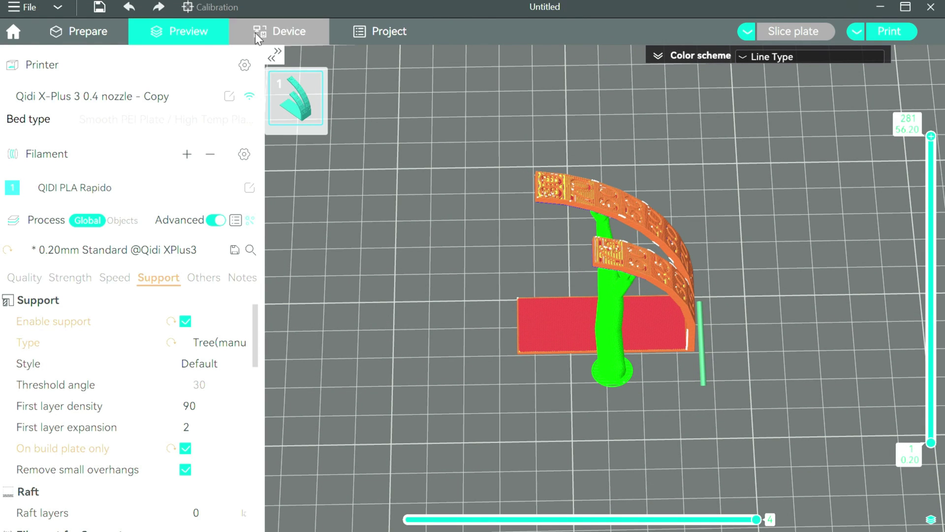
# - In the Prepare view, brush two support enforcer spots under each overhang arm
pyautogui.click(110, 31)
pyautogui.click(779, 65)
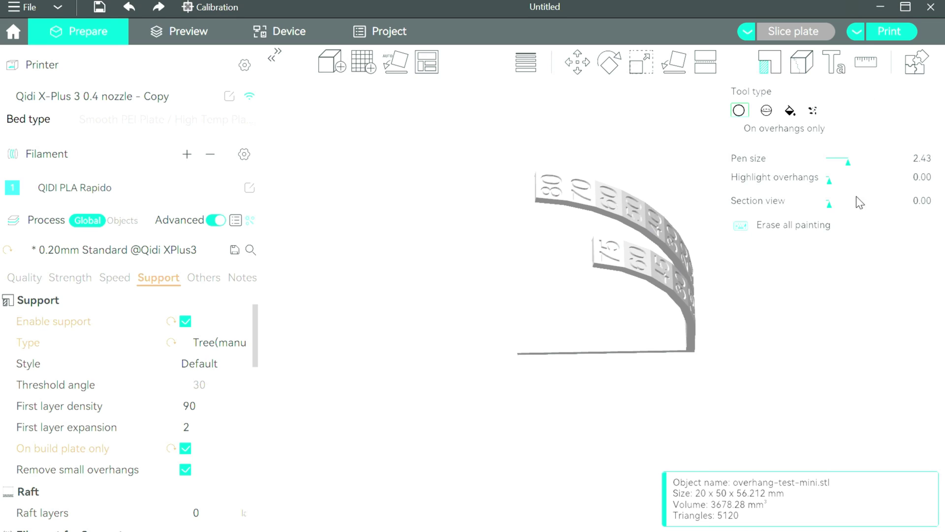
pyautogui.moveTo(628, 382); pyautogui.dragTo(684, 338)
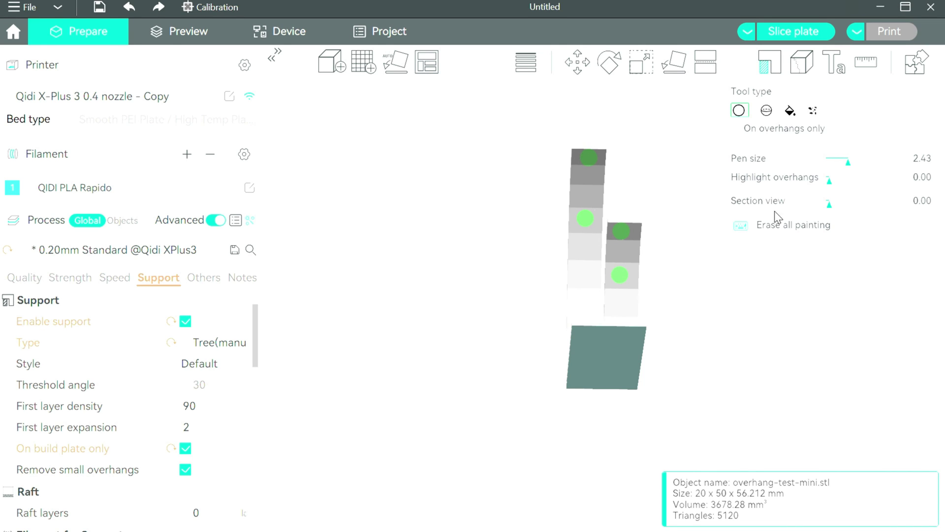
pyautogui.moveTo(825, 303); pyautogui.dragTo(781, 321)
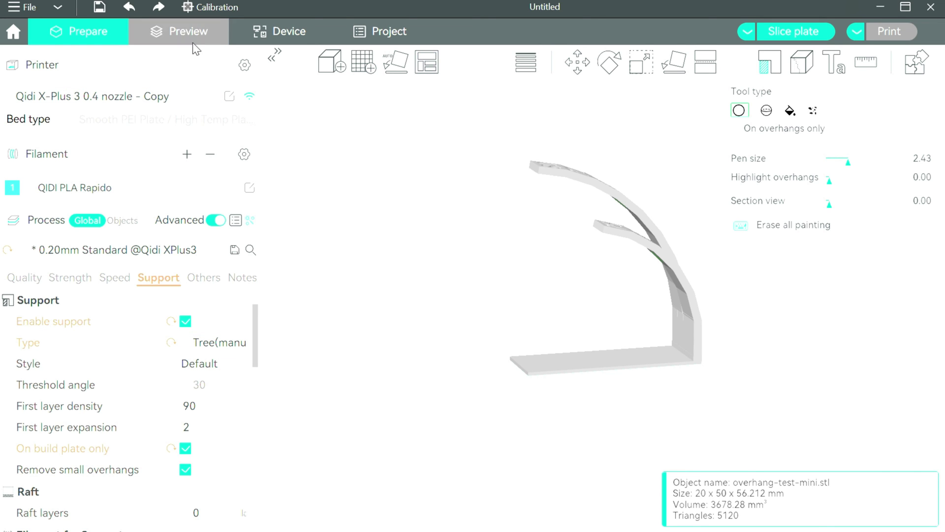
# - Re-slice with the painted spots, then review the Support tab's Tree supports settings
pyautogui.click(829, 31)
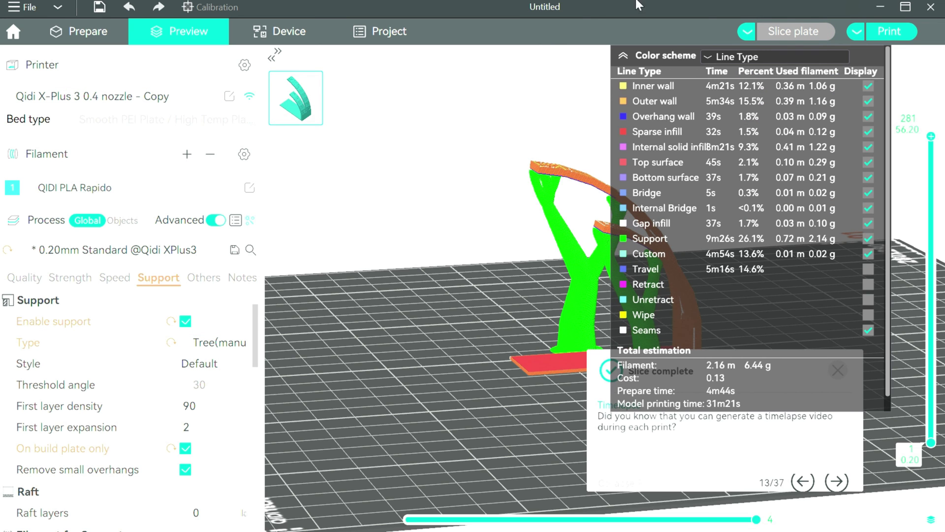
pyautogui.click(624, 55)
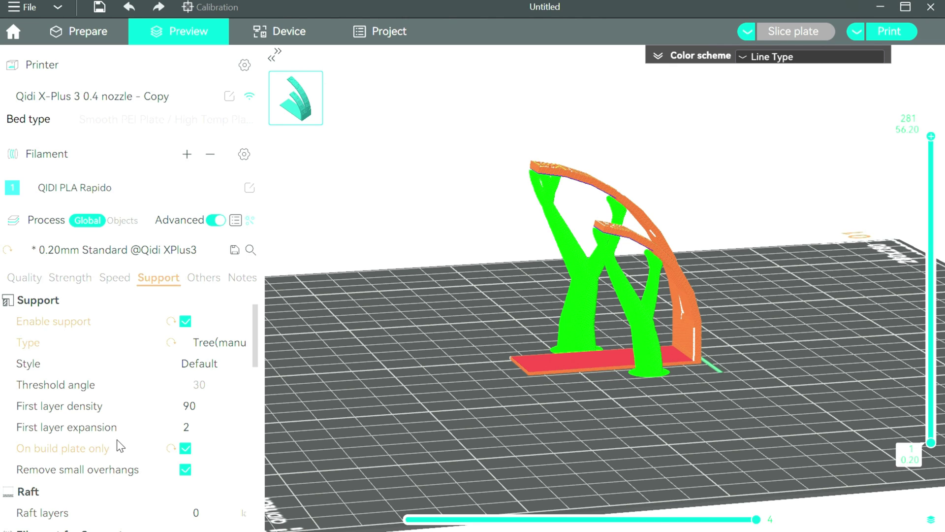
pyautogui.scroll(-3, 117, 439)
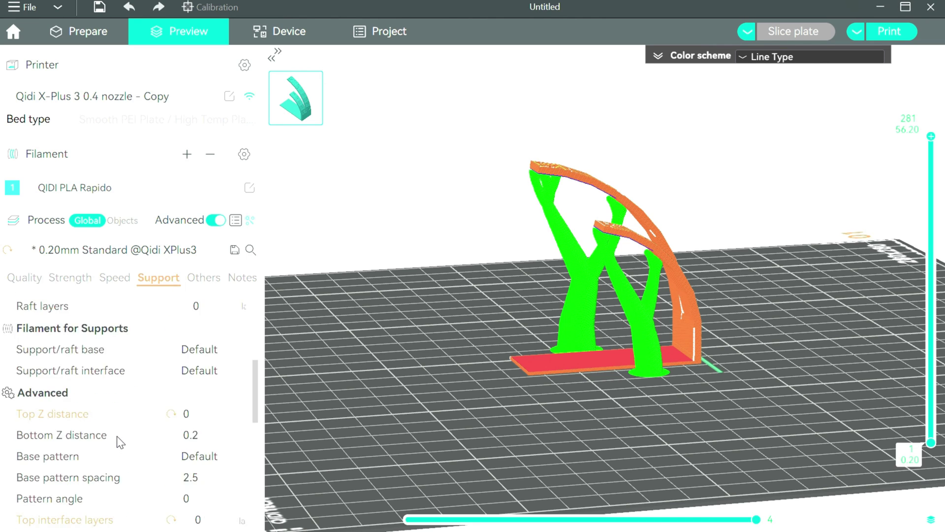
pyautogui.scroll(-8, 117, 436)
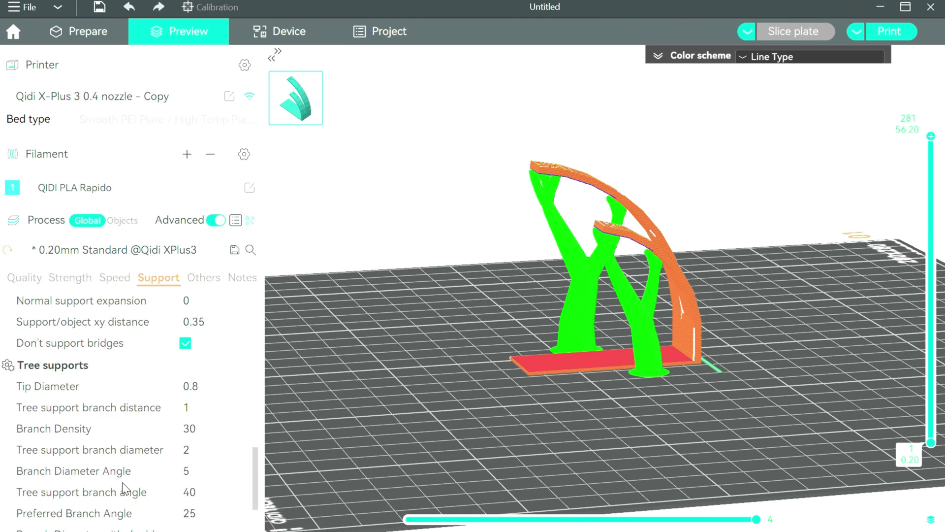
pyautogui.scroll(-1, 123, 485)
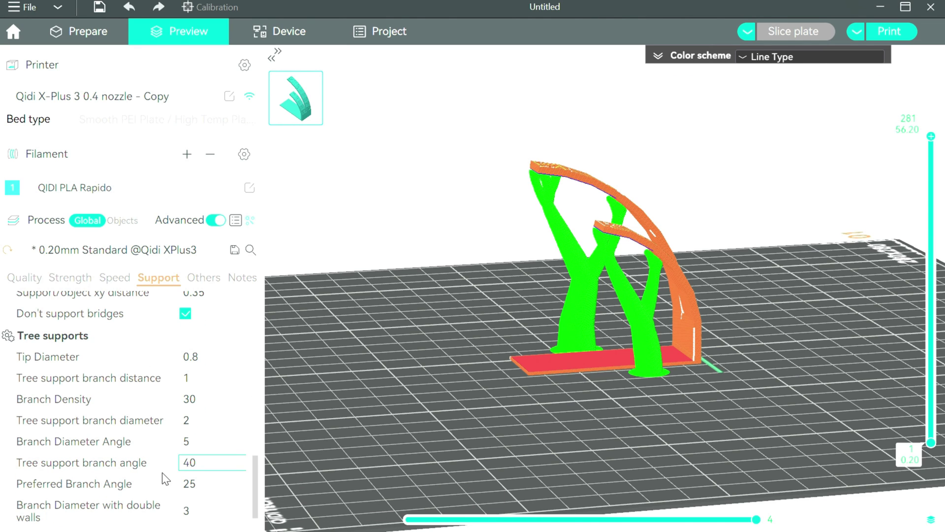
pyautogui.scroll(-1, 160, 476)
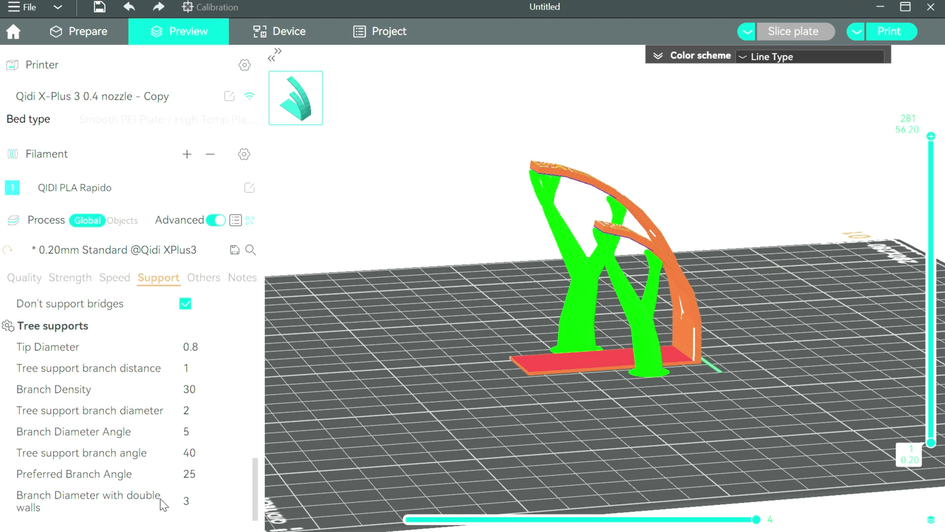
pyautogui.scroll(3, 159, 497)
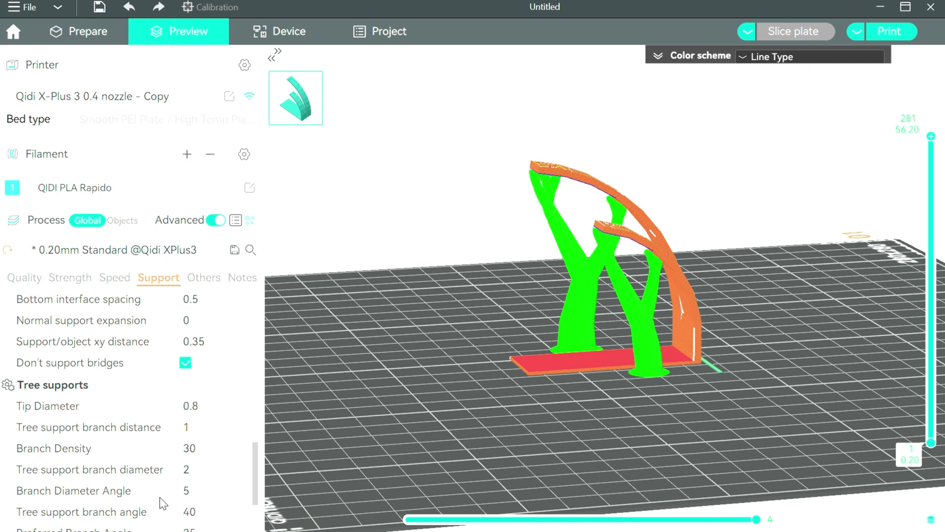
pyautogui.scroll(20, 157, 496)
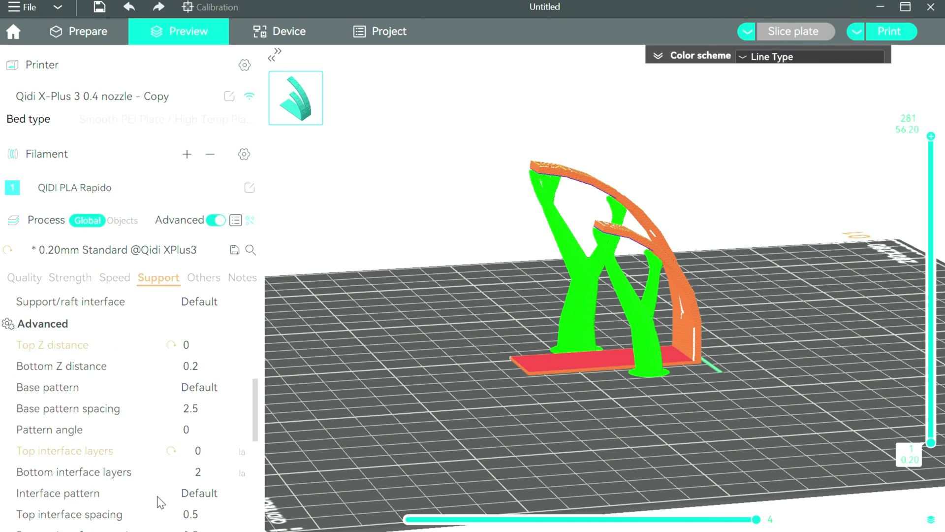
pyautogui.scroll(2, 157, 495)
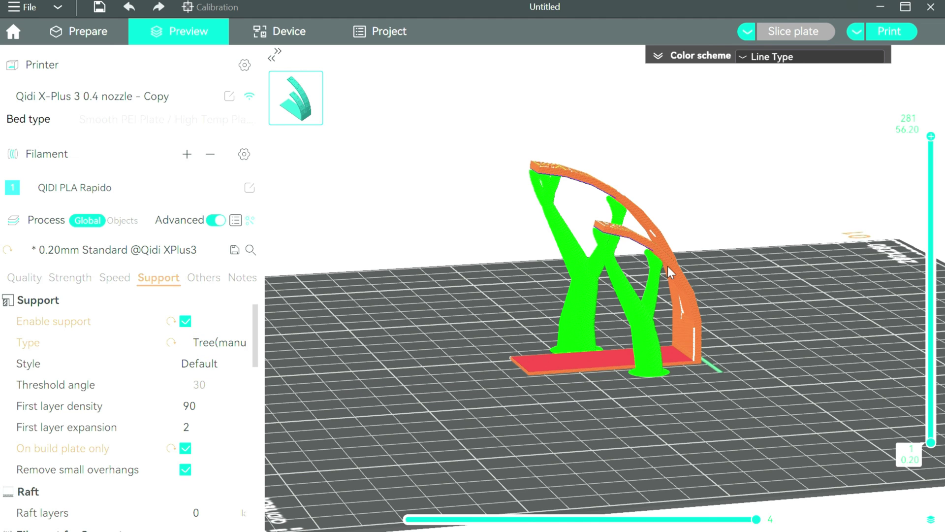
pyautogui.moveTo(569, 308); pyautogui.dragTo(577, 333)
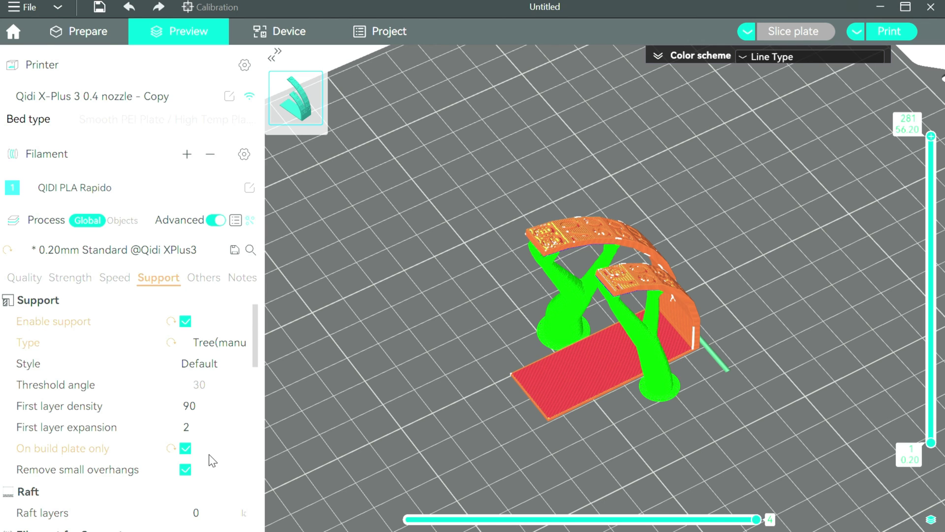
pyautogui.scroll(-4, 212, 461)
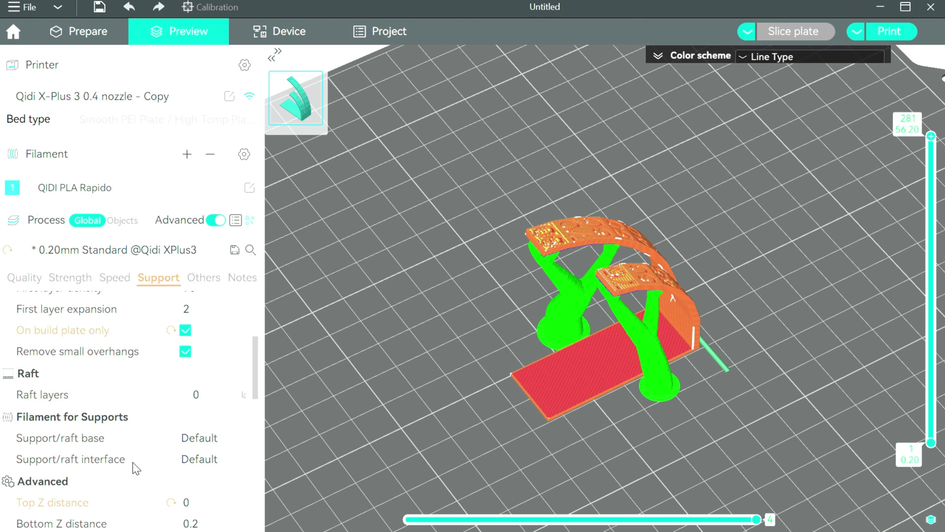
pyautogui.scroll(-5, 146, 454)
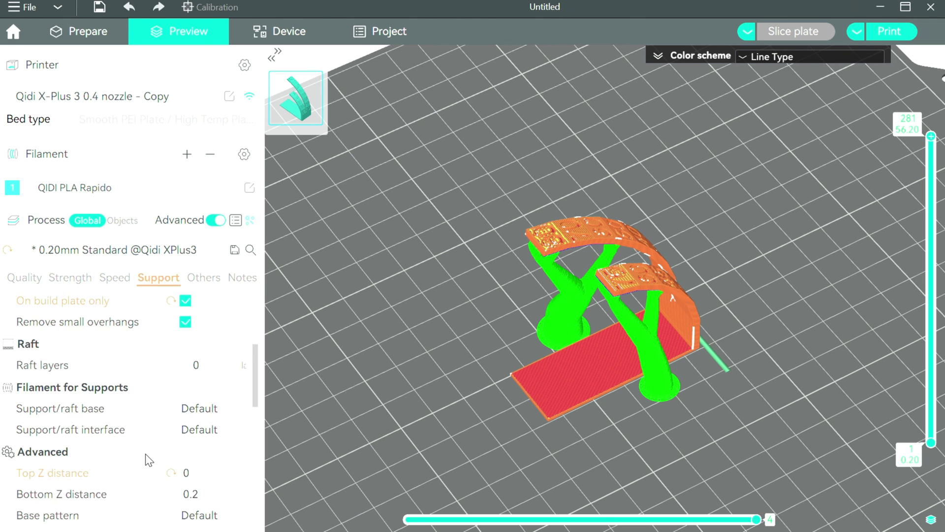
pyautogui.scroll(-4, 145, 454)
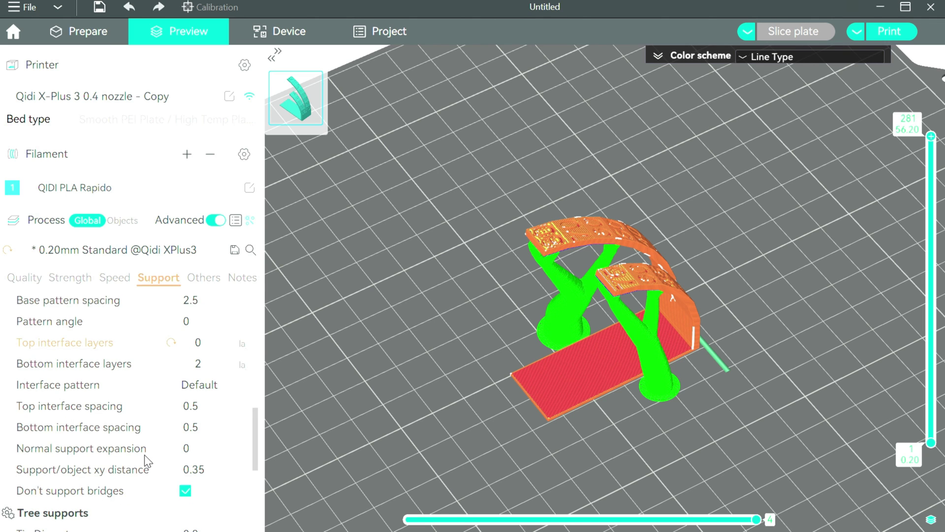
pyautogui.scroll(10, 144, 454)
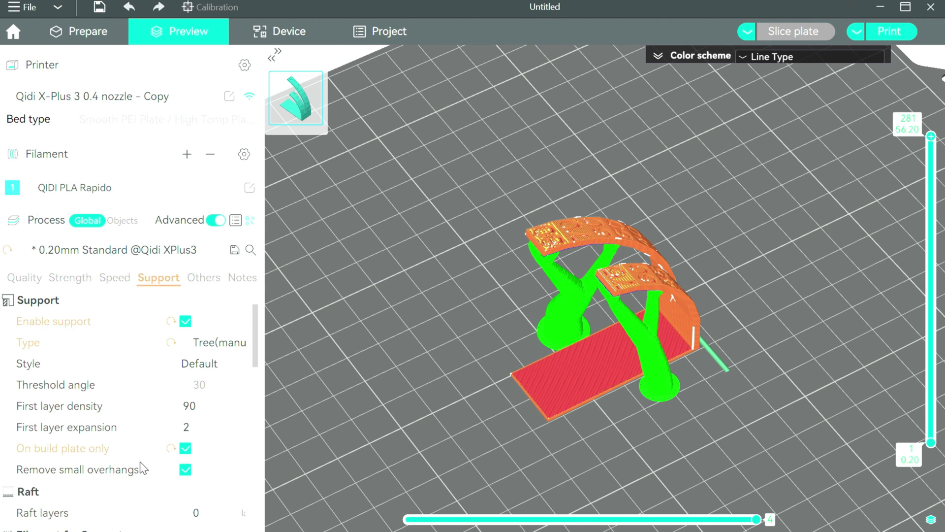